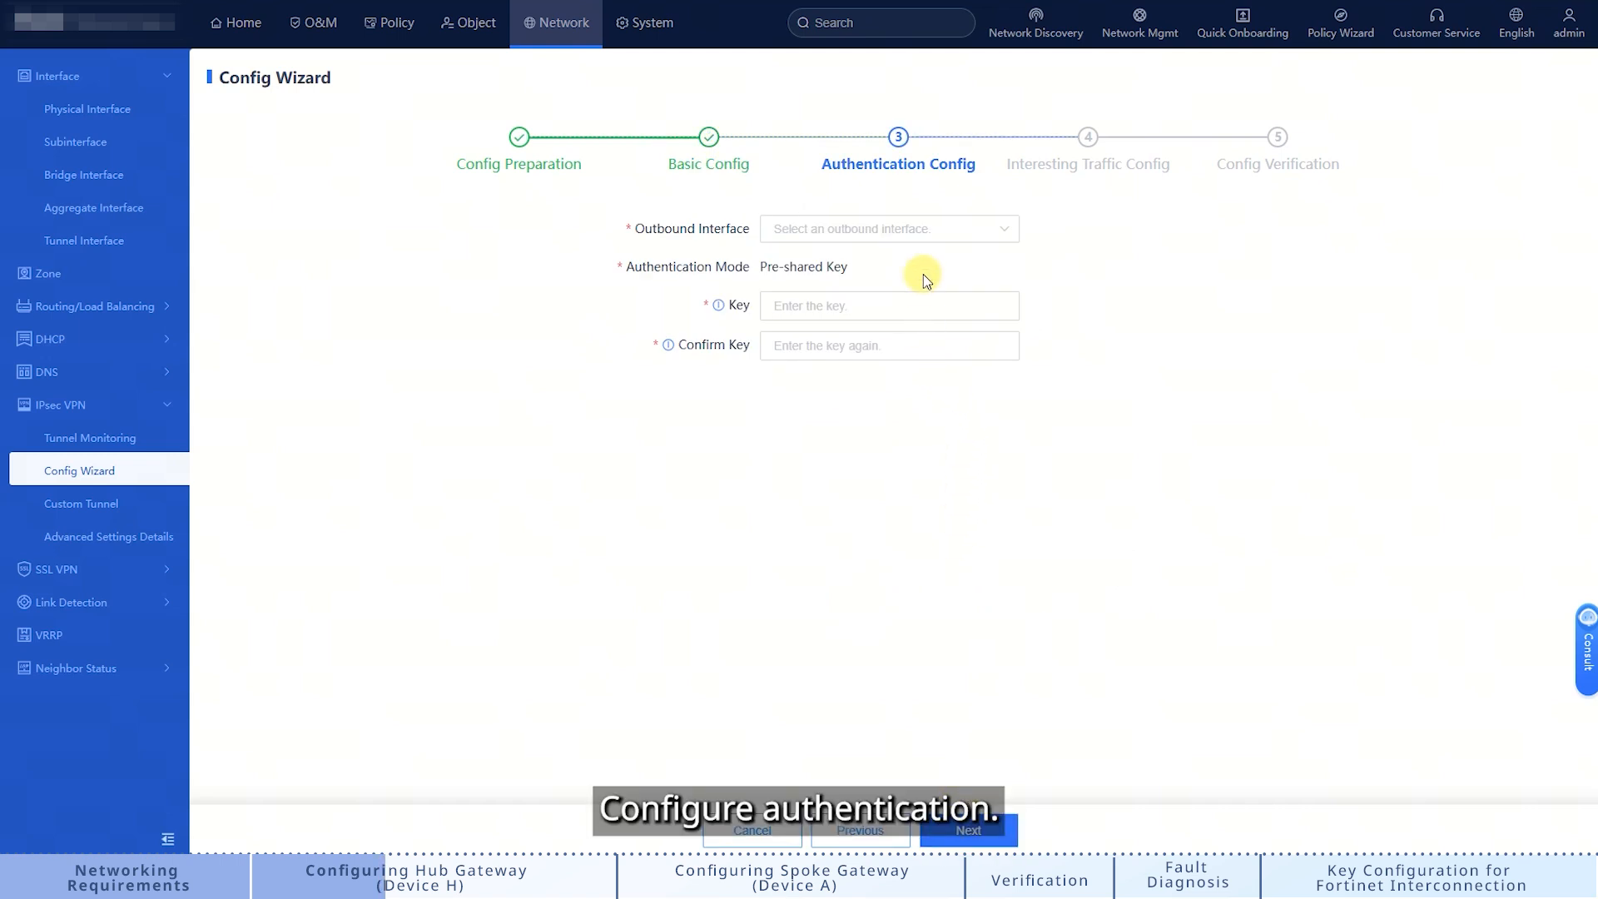
Step: Set the hub tunnel's outbound interface to Ge0/2 and enter and confirm the pre-shared key
click(966, 237)
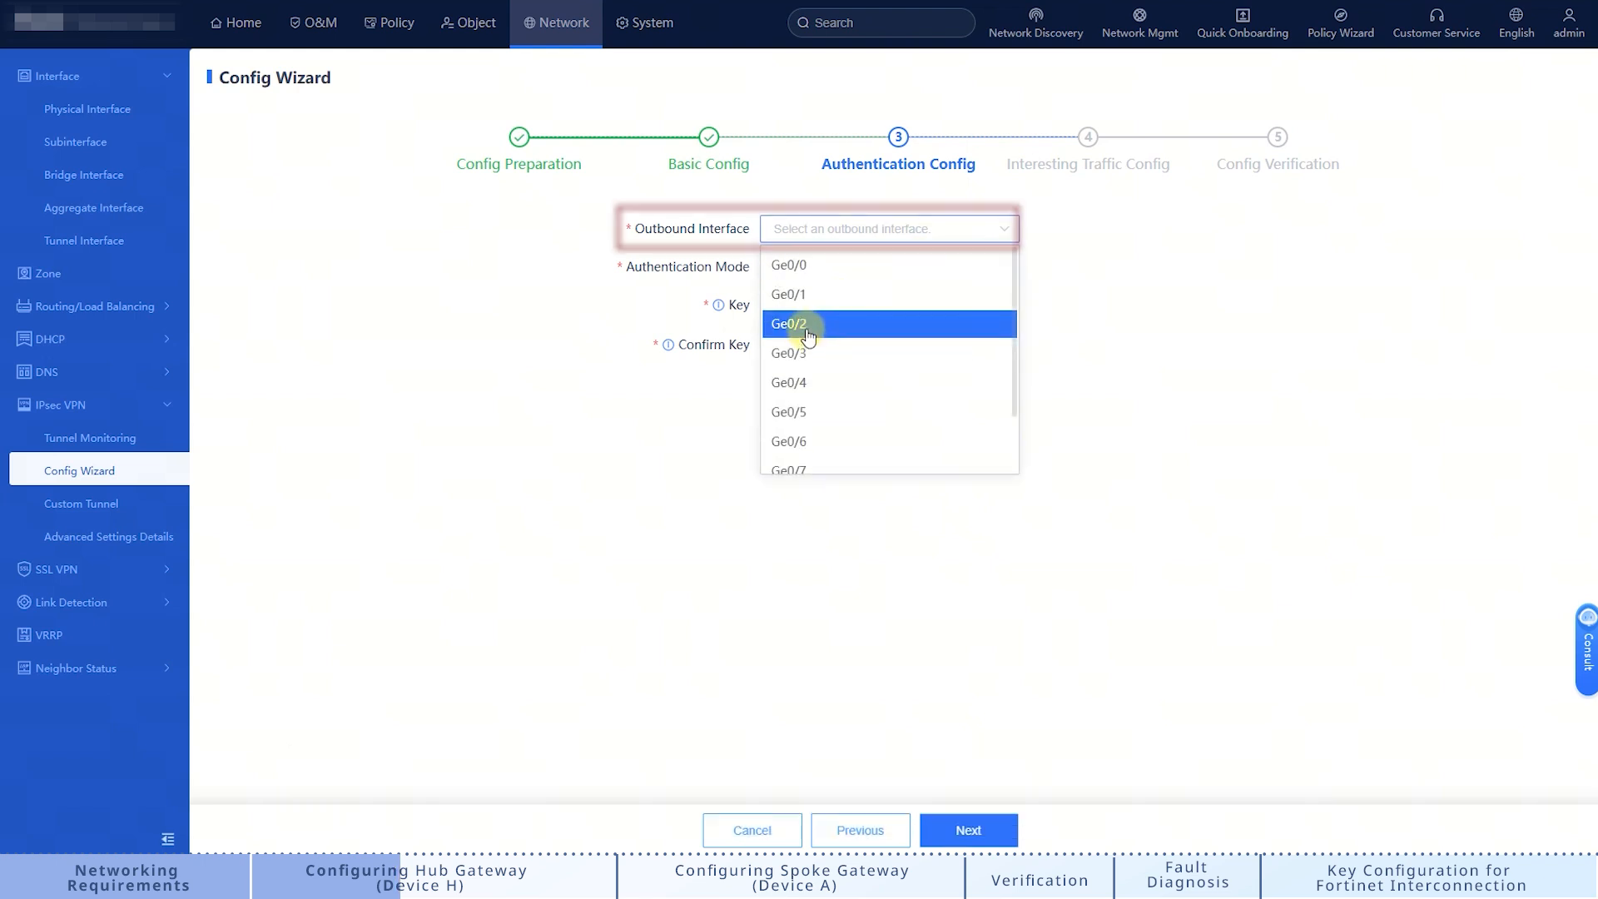
click(795, 317)
click(814, 305)
text(123)
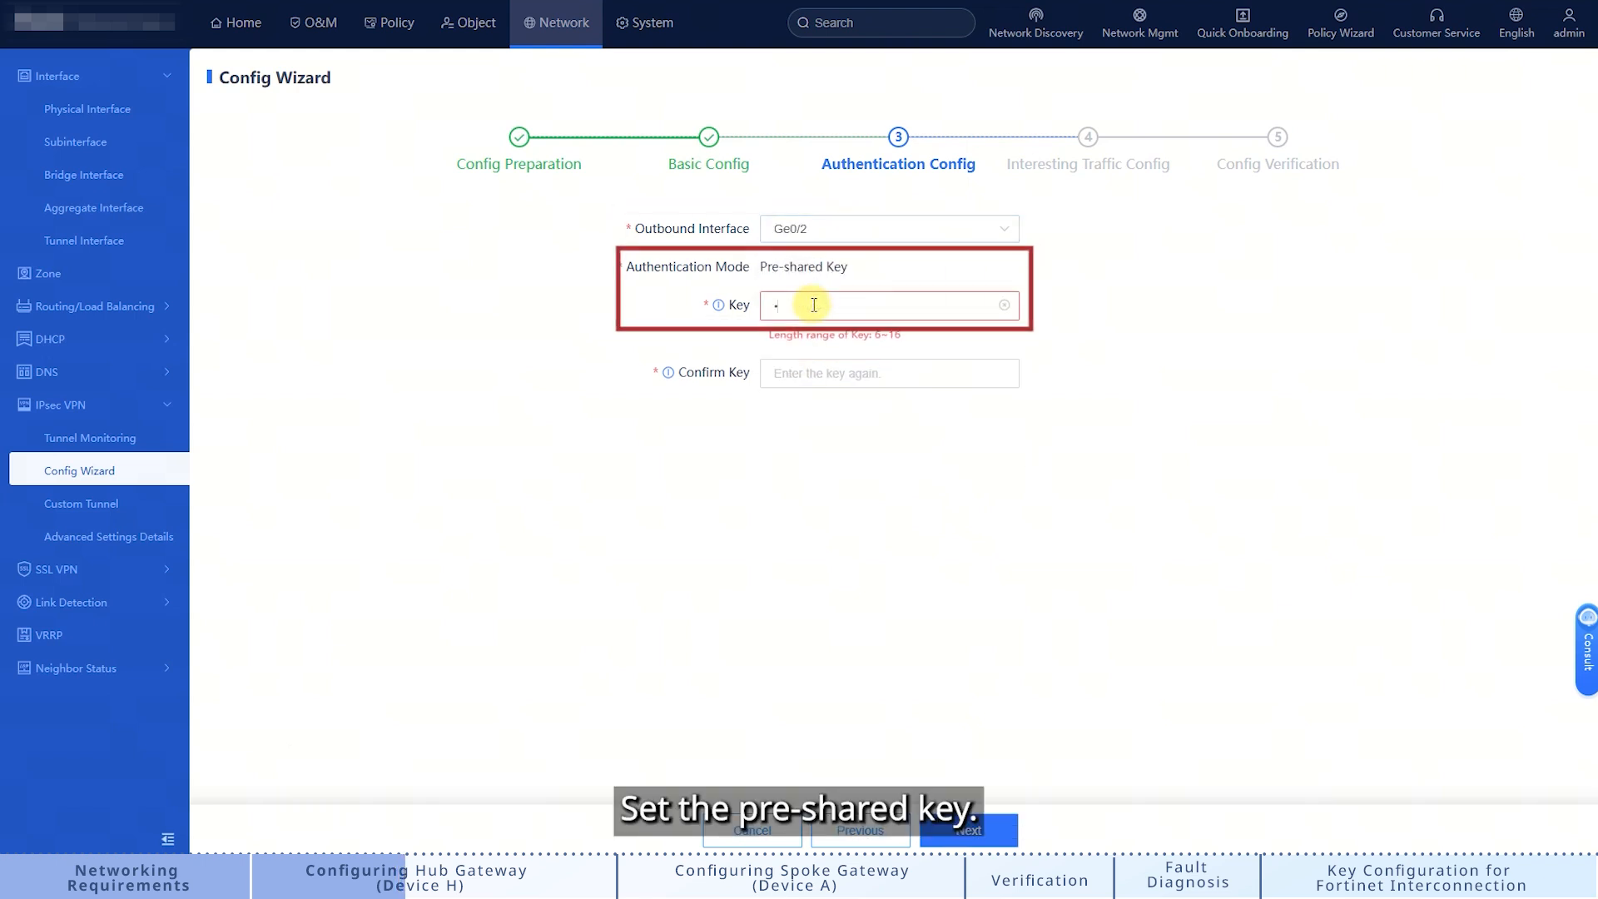
text(123)
click(795, 346)
text(123123)
click(978, 829)
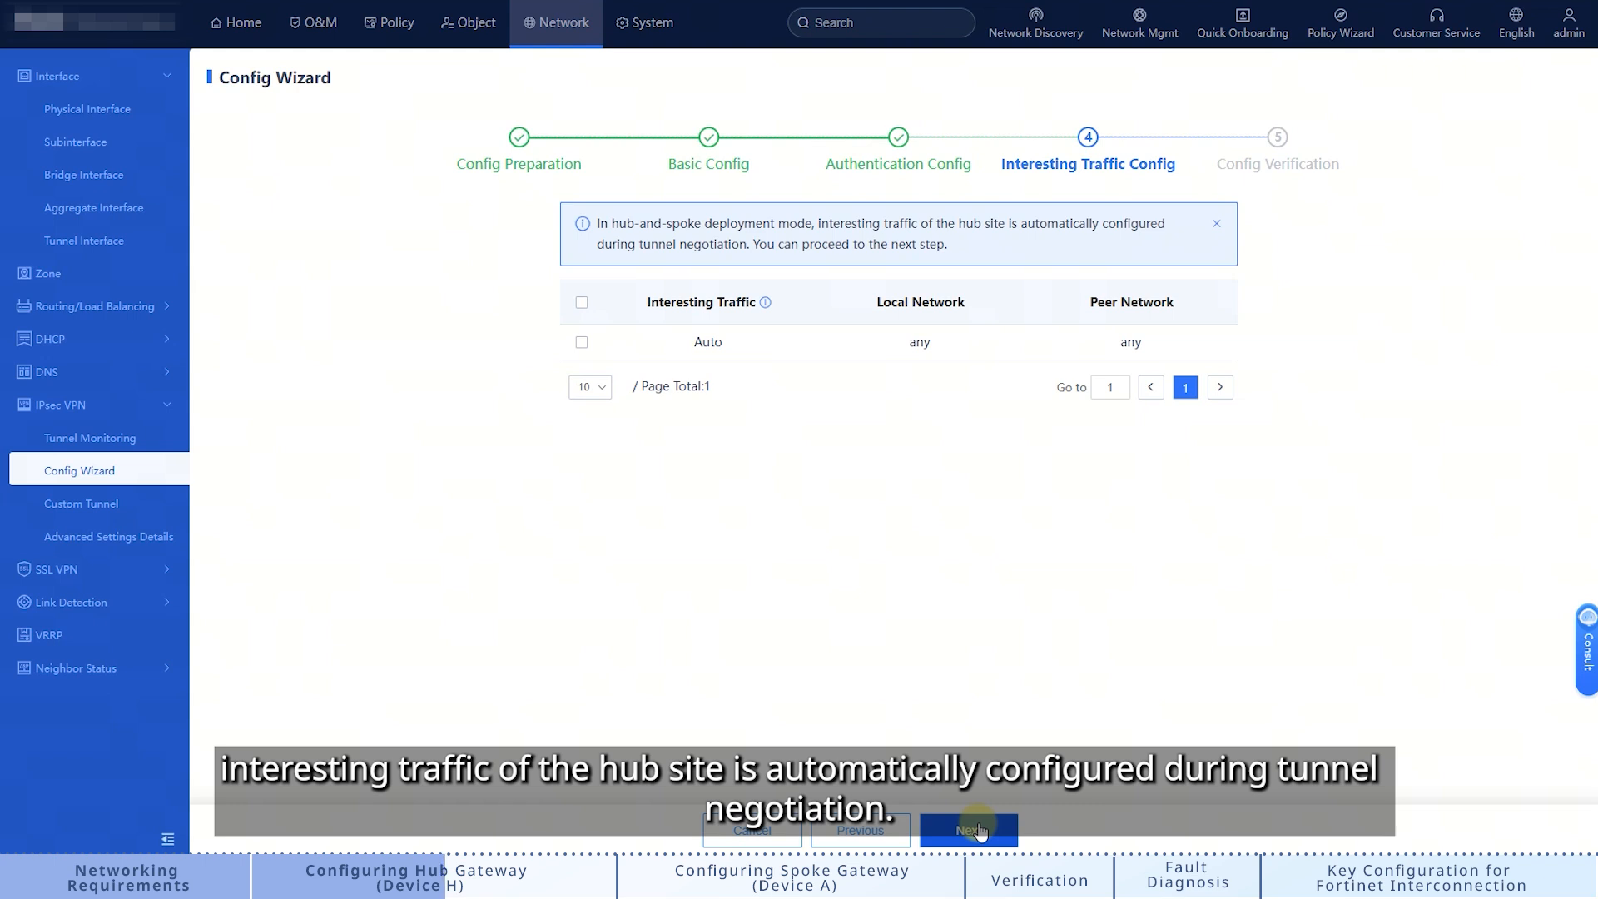
Step: Review the hub tunnel's Config Verification summary and finish the wizard
click(971, 830)
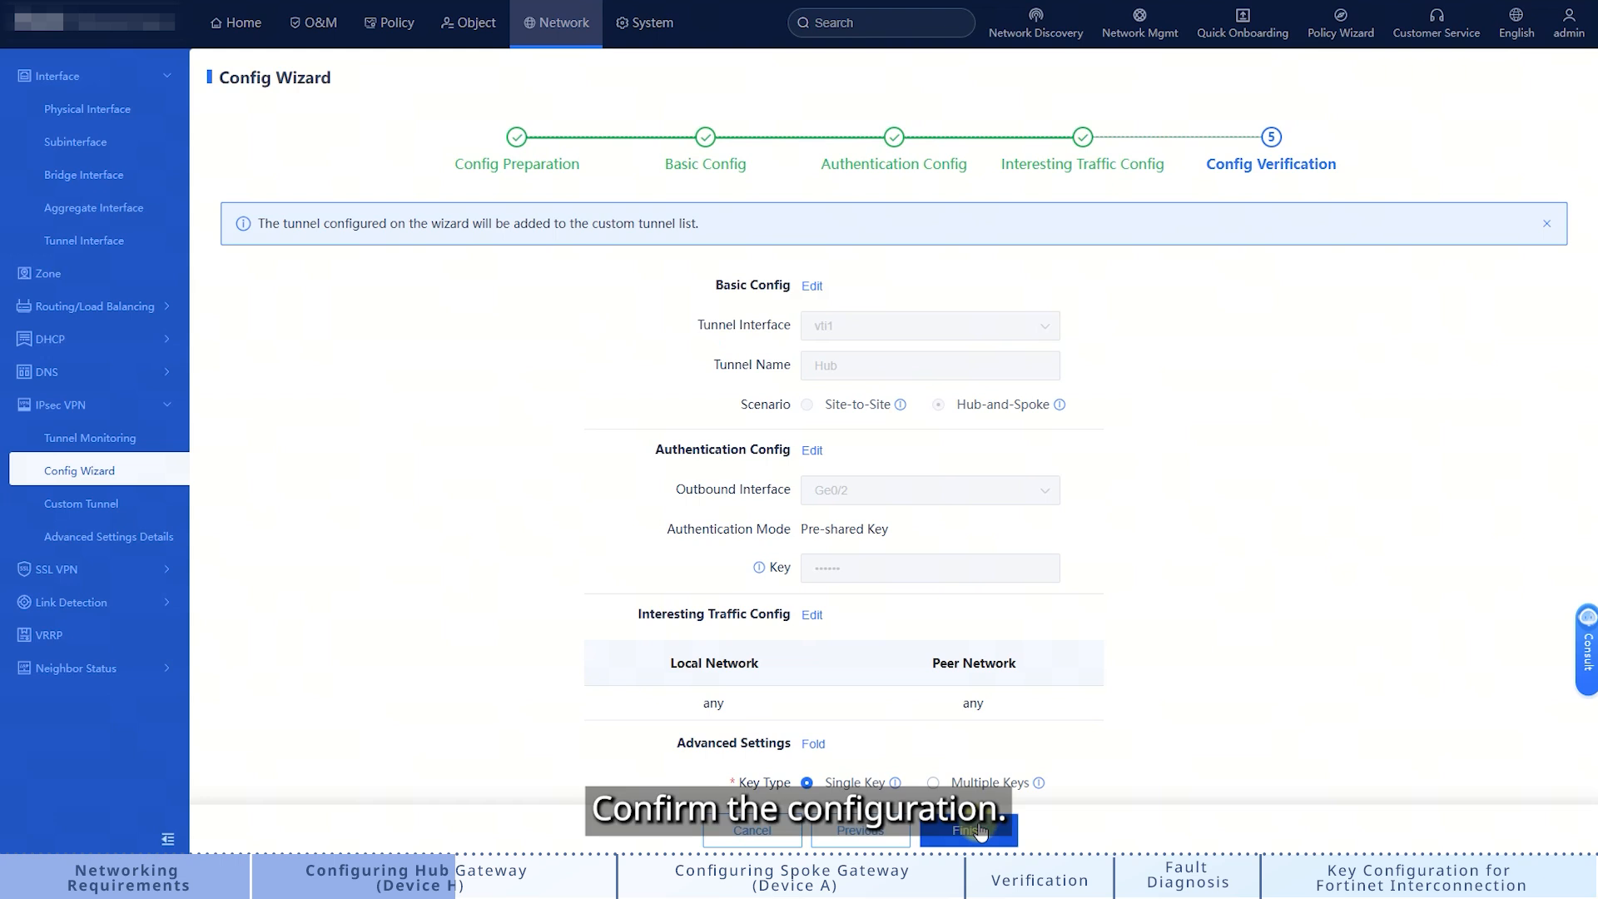
scroll(1169, 564, down, 2)
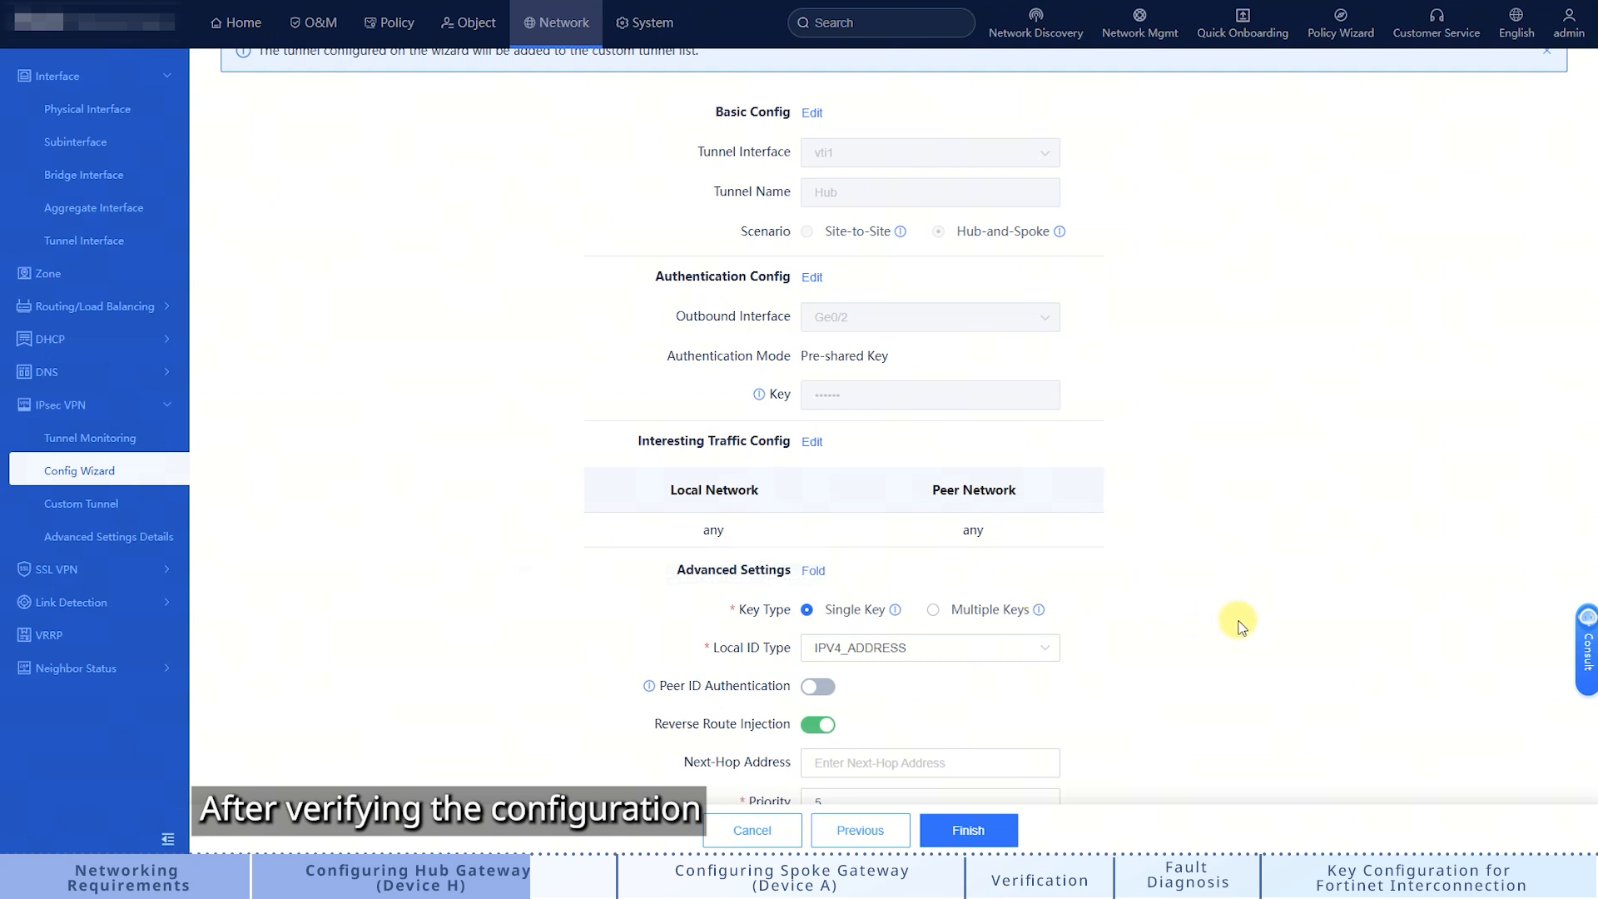
scroll(1340, 626, down, 1)
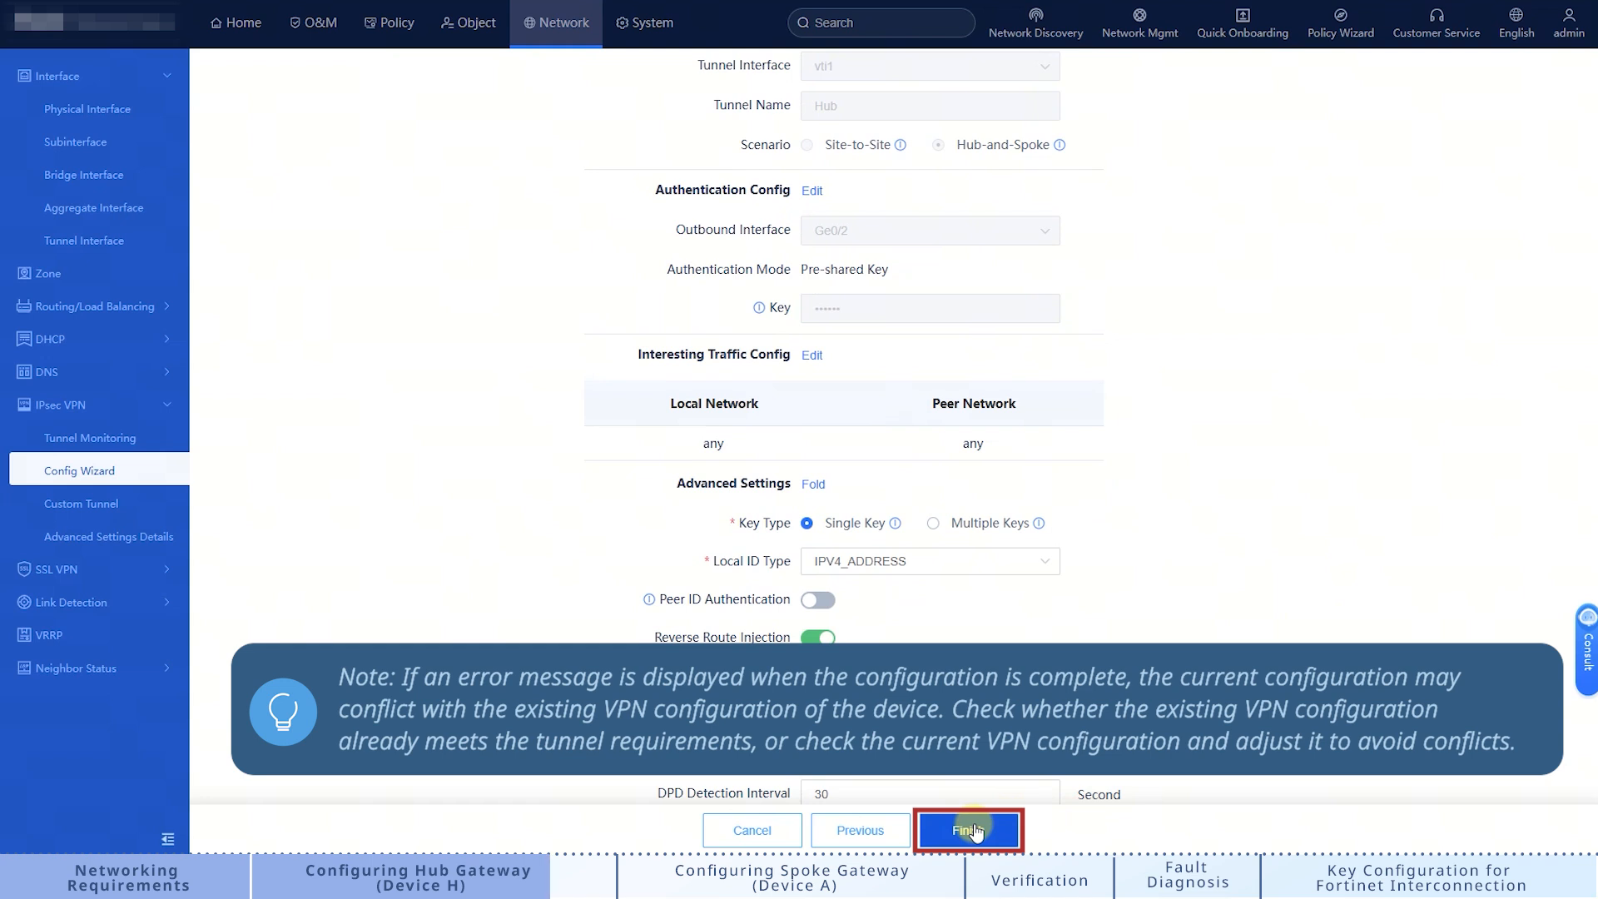
click(974, 830)
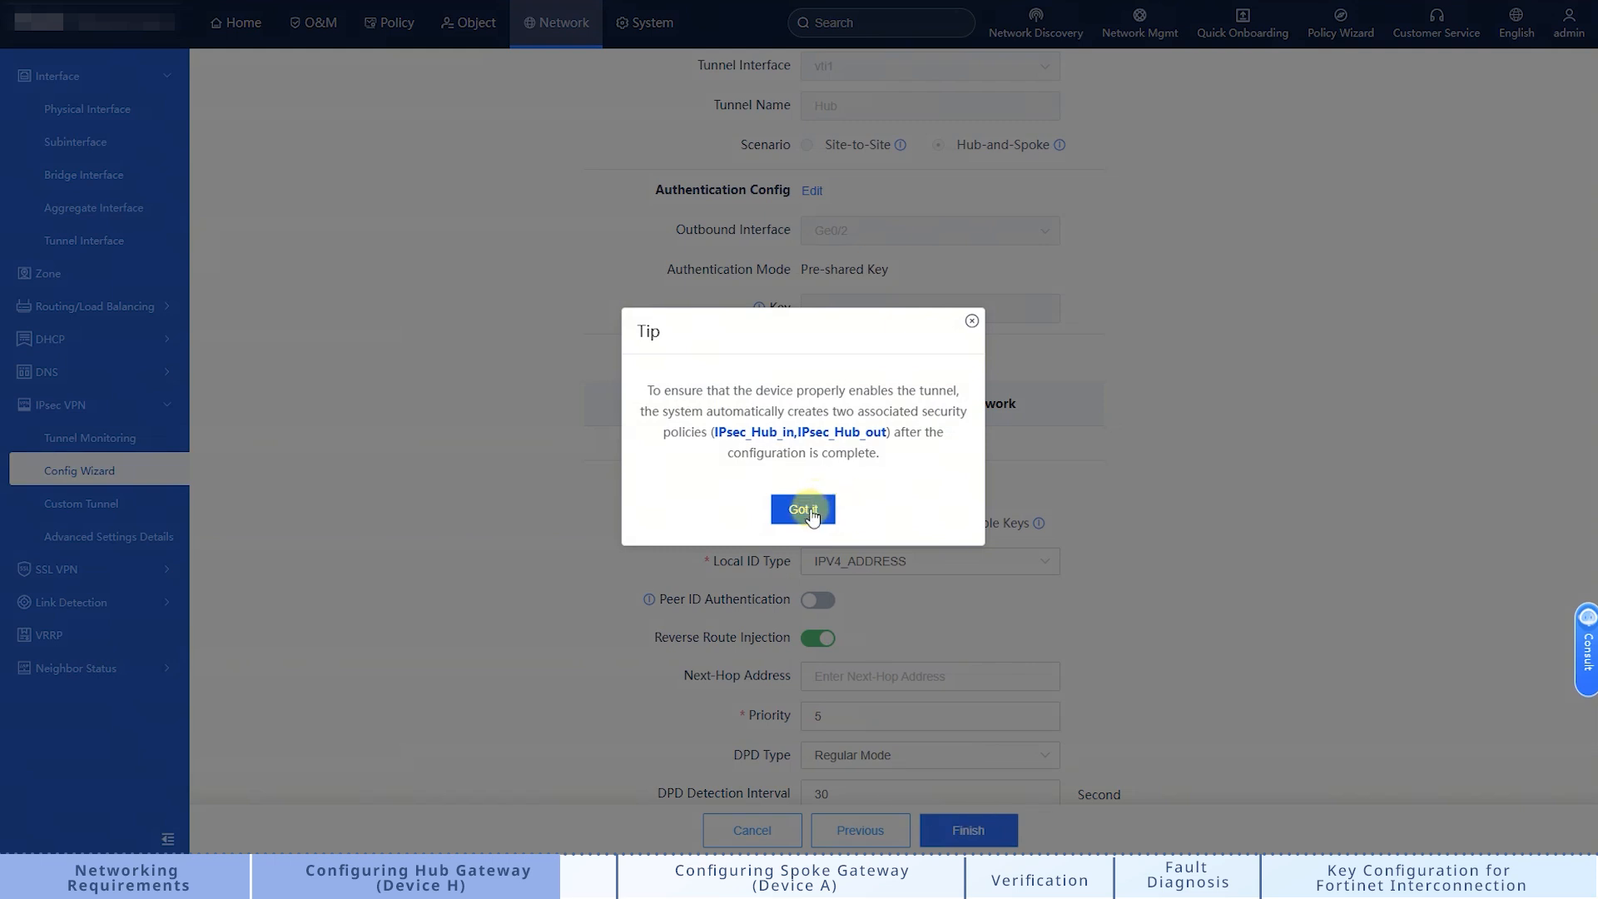
Step: Acknowledge the security policy tip to complete the hub tunnel
click(832, 526)
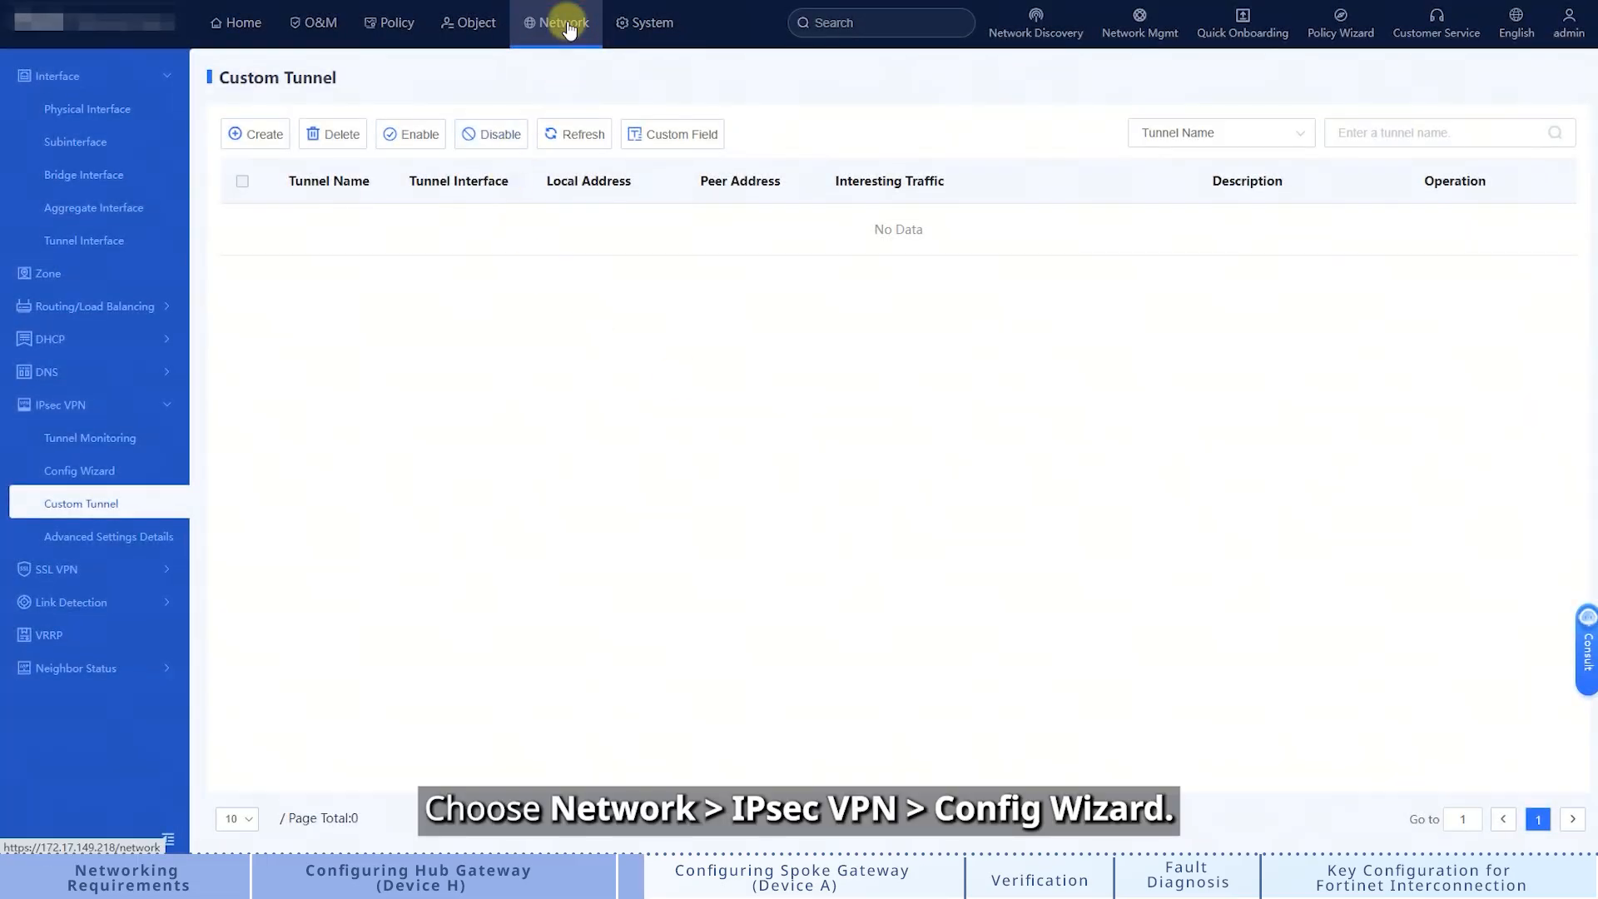
Step: Start the Config Wizard with tunnel interface vti1, name Spoke_A and the Site-to-Site scenario
click(96, 475)
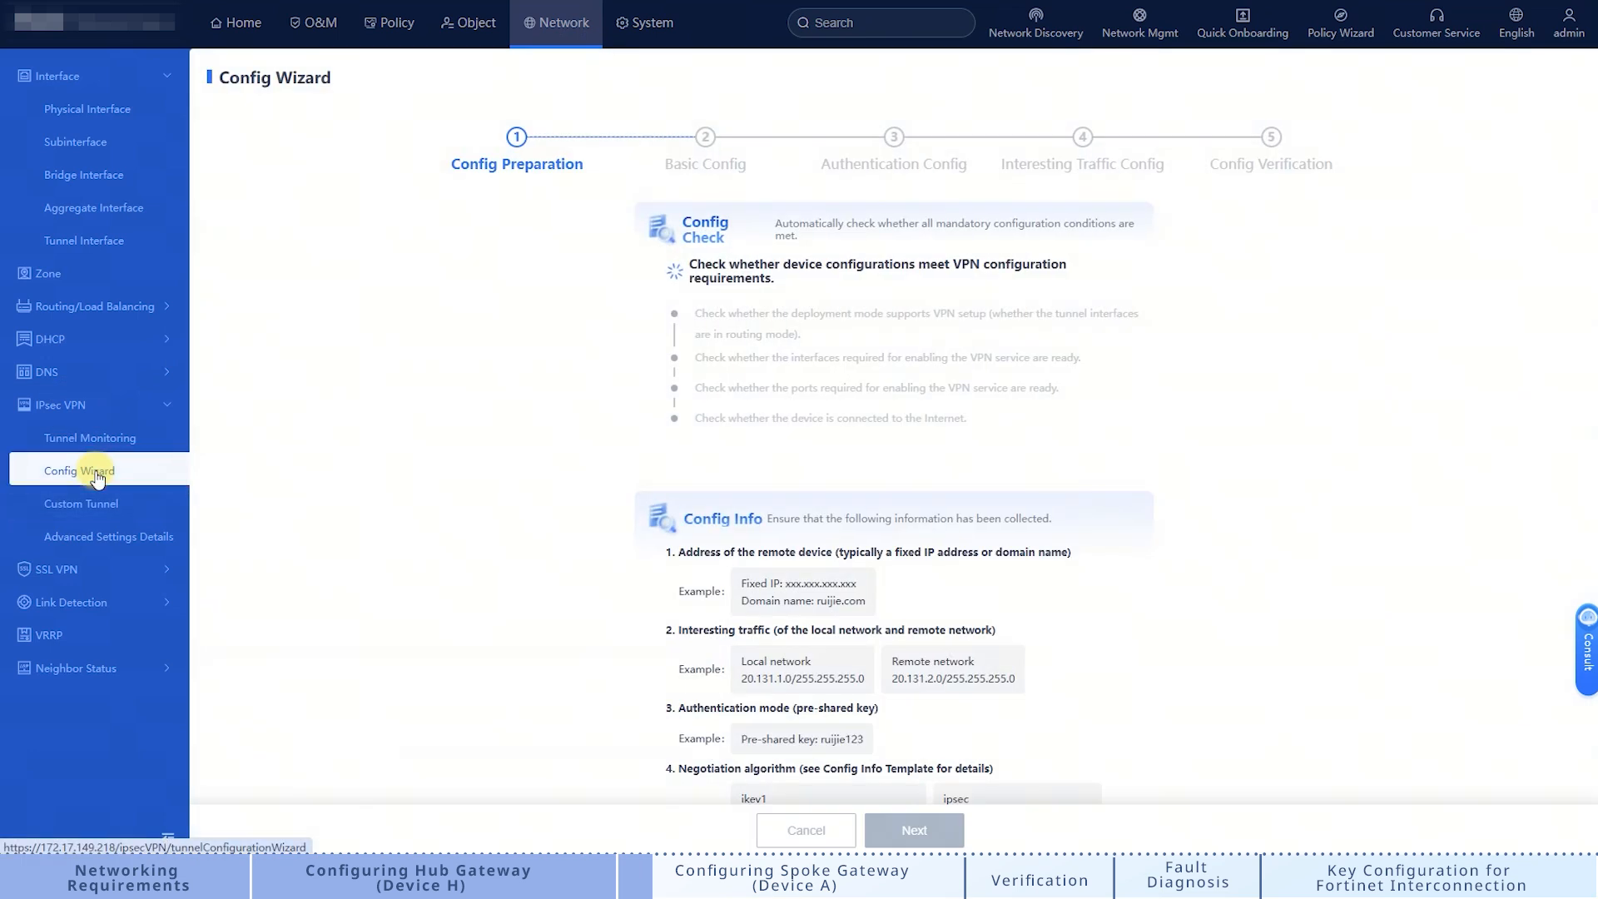
click(914, 828)
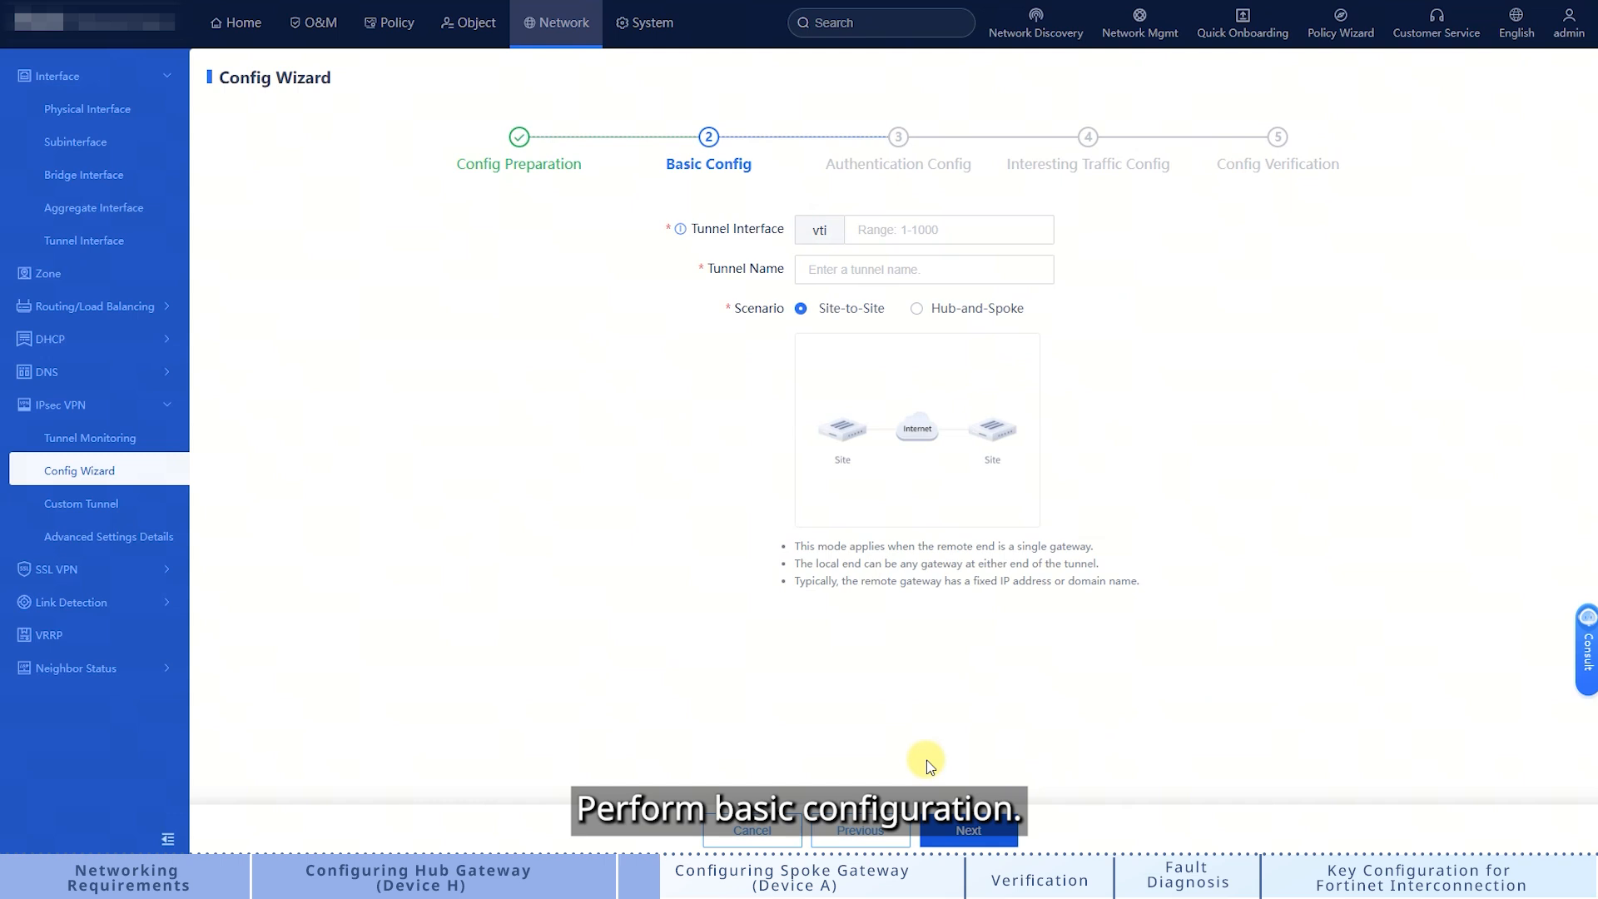
click(878, 233)
text(1)
click(845, 268)
text(Spoke_A)
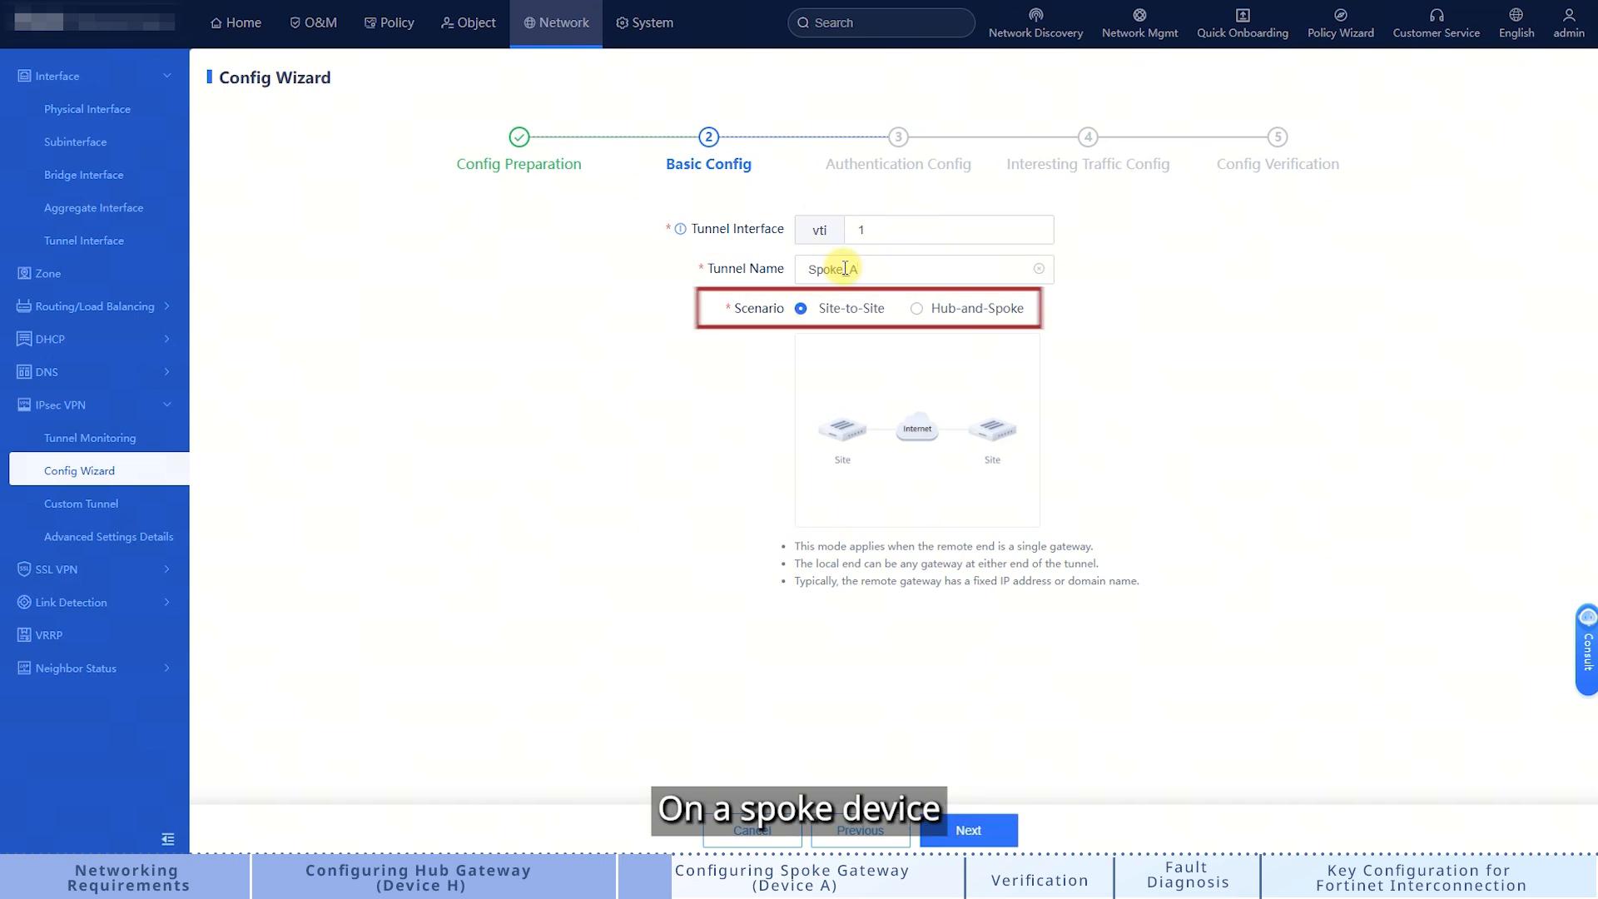
click(801, 311)
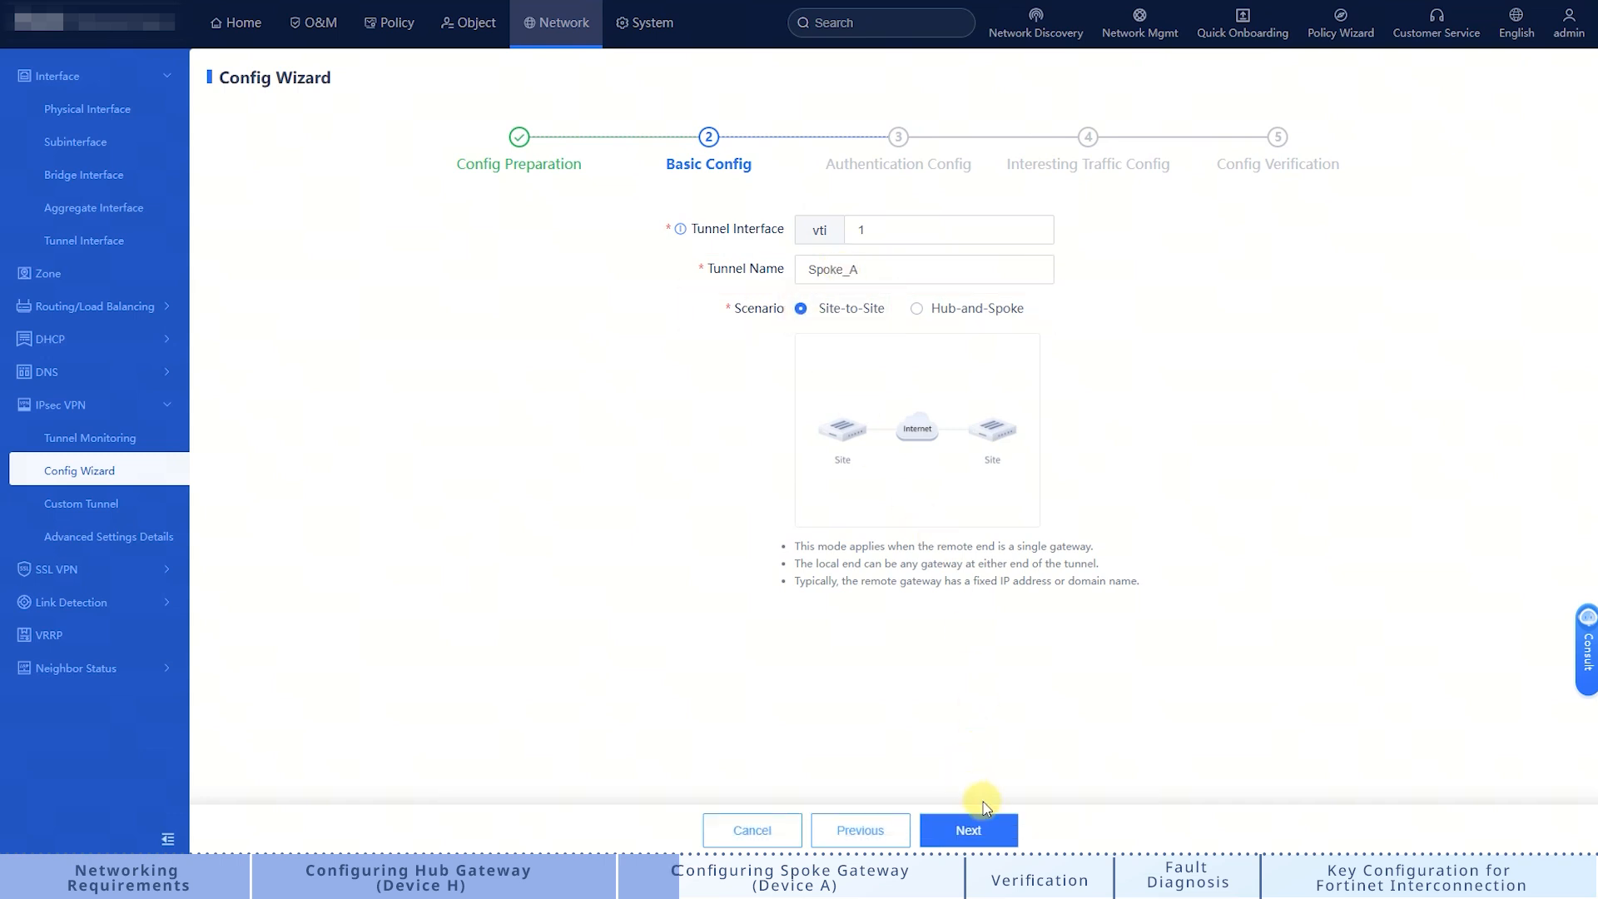
click(990, 829)
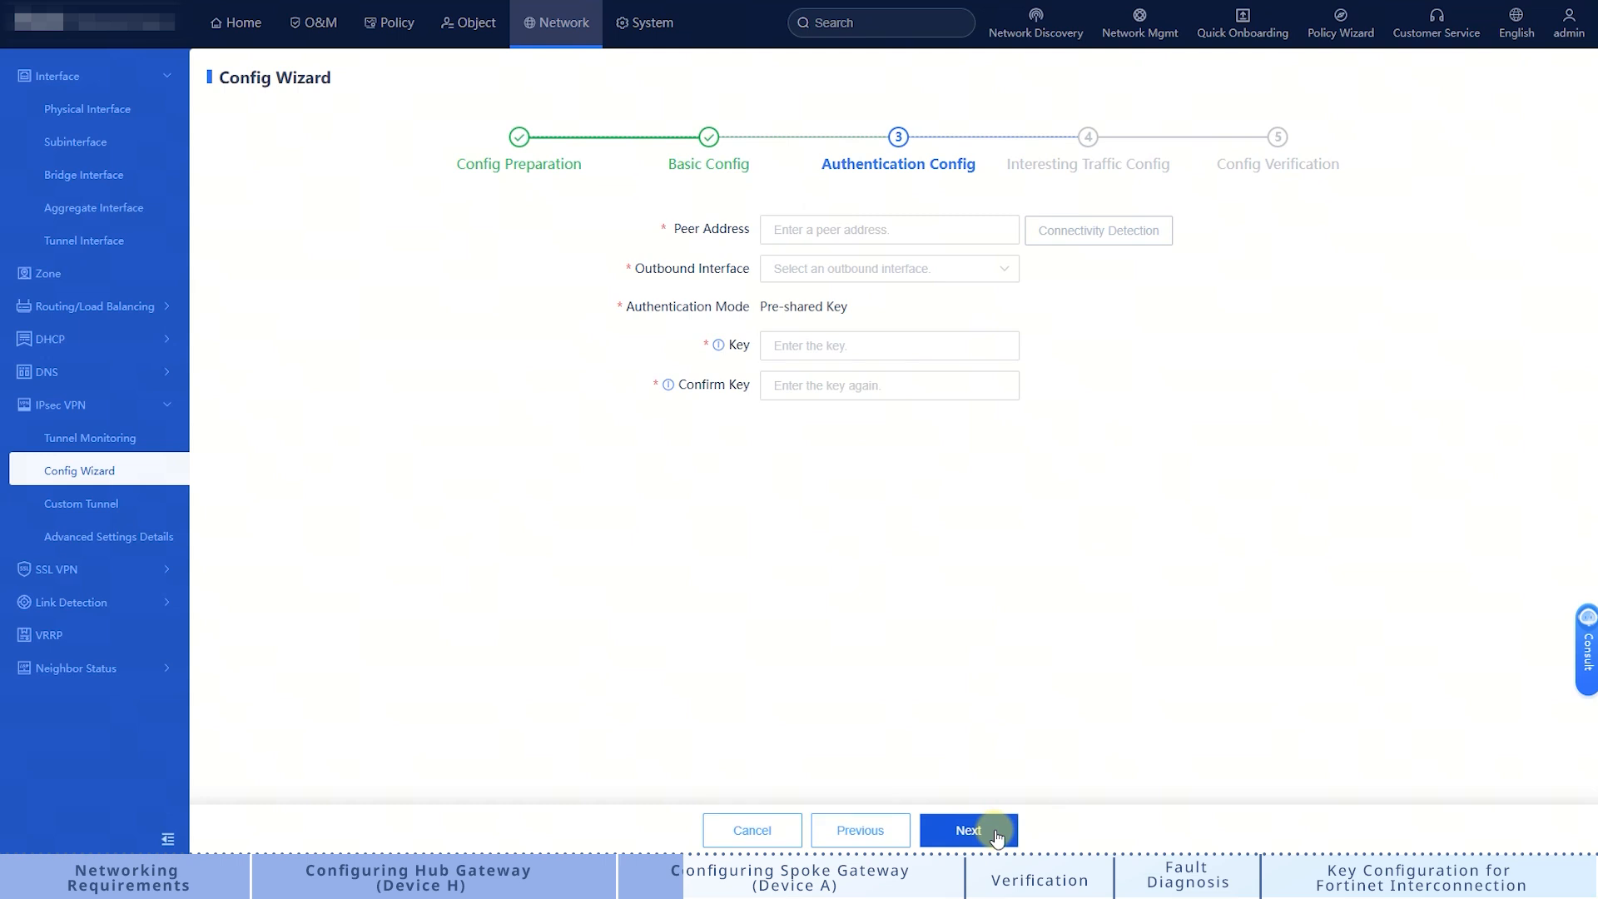
Step: Set peer address 100.1.1.1, outbound interface Ge0/1 and a confirmed pre-shared key
click(848, 230)
text(1)
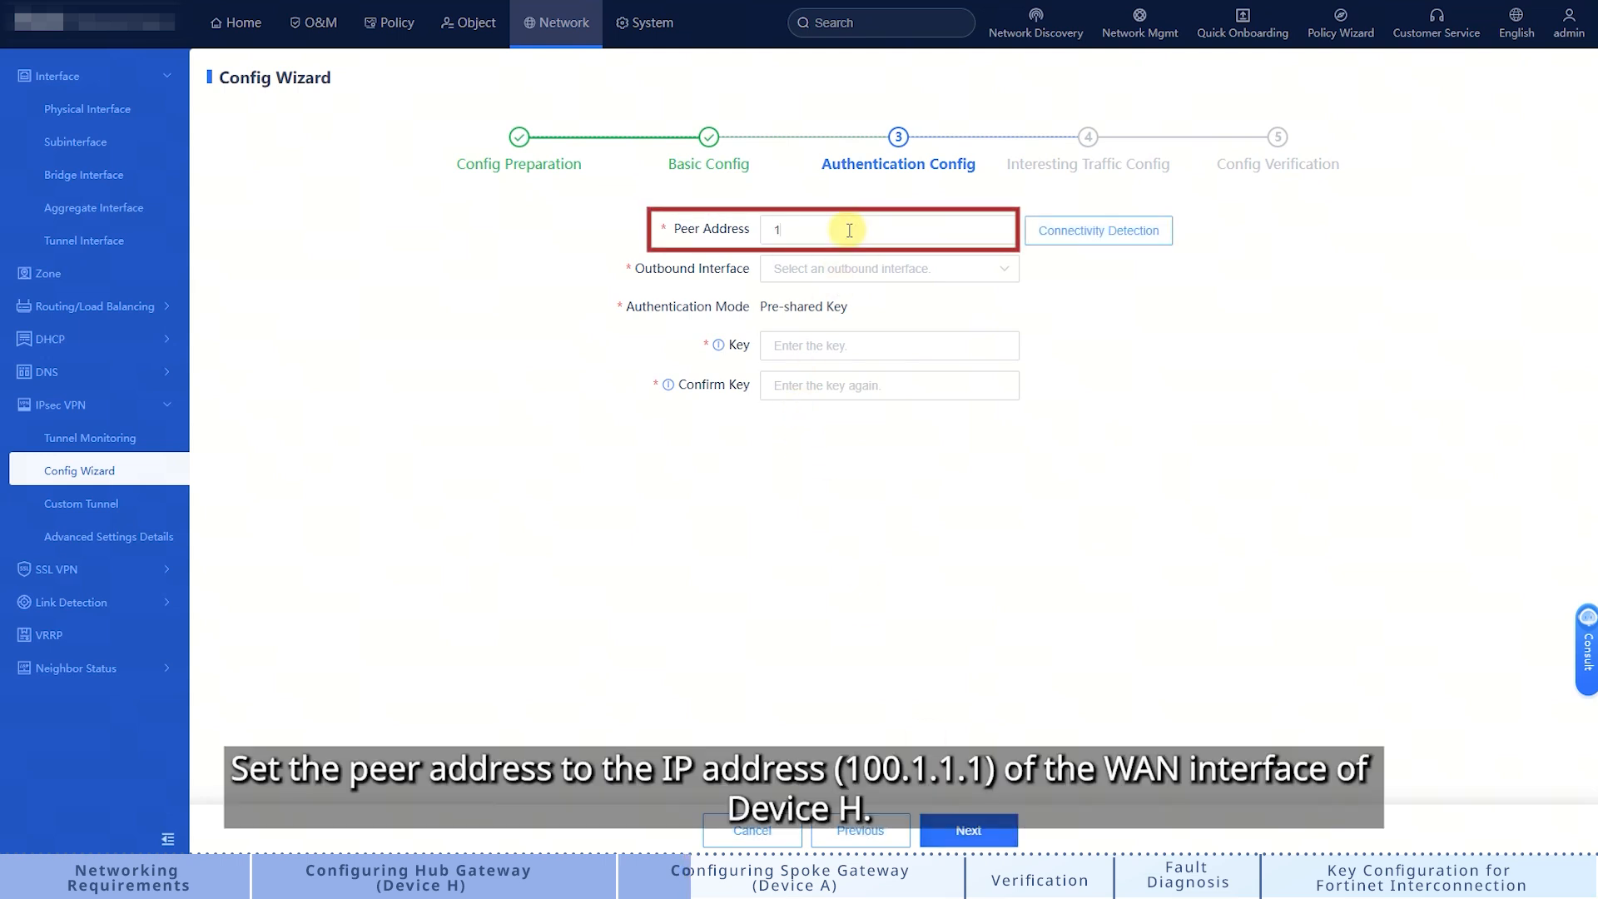
text(00.1.1.1)
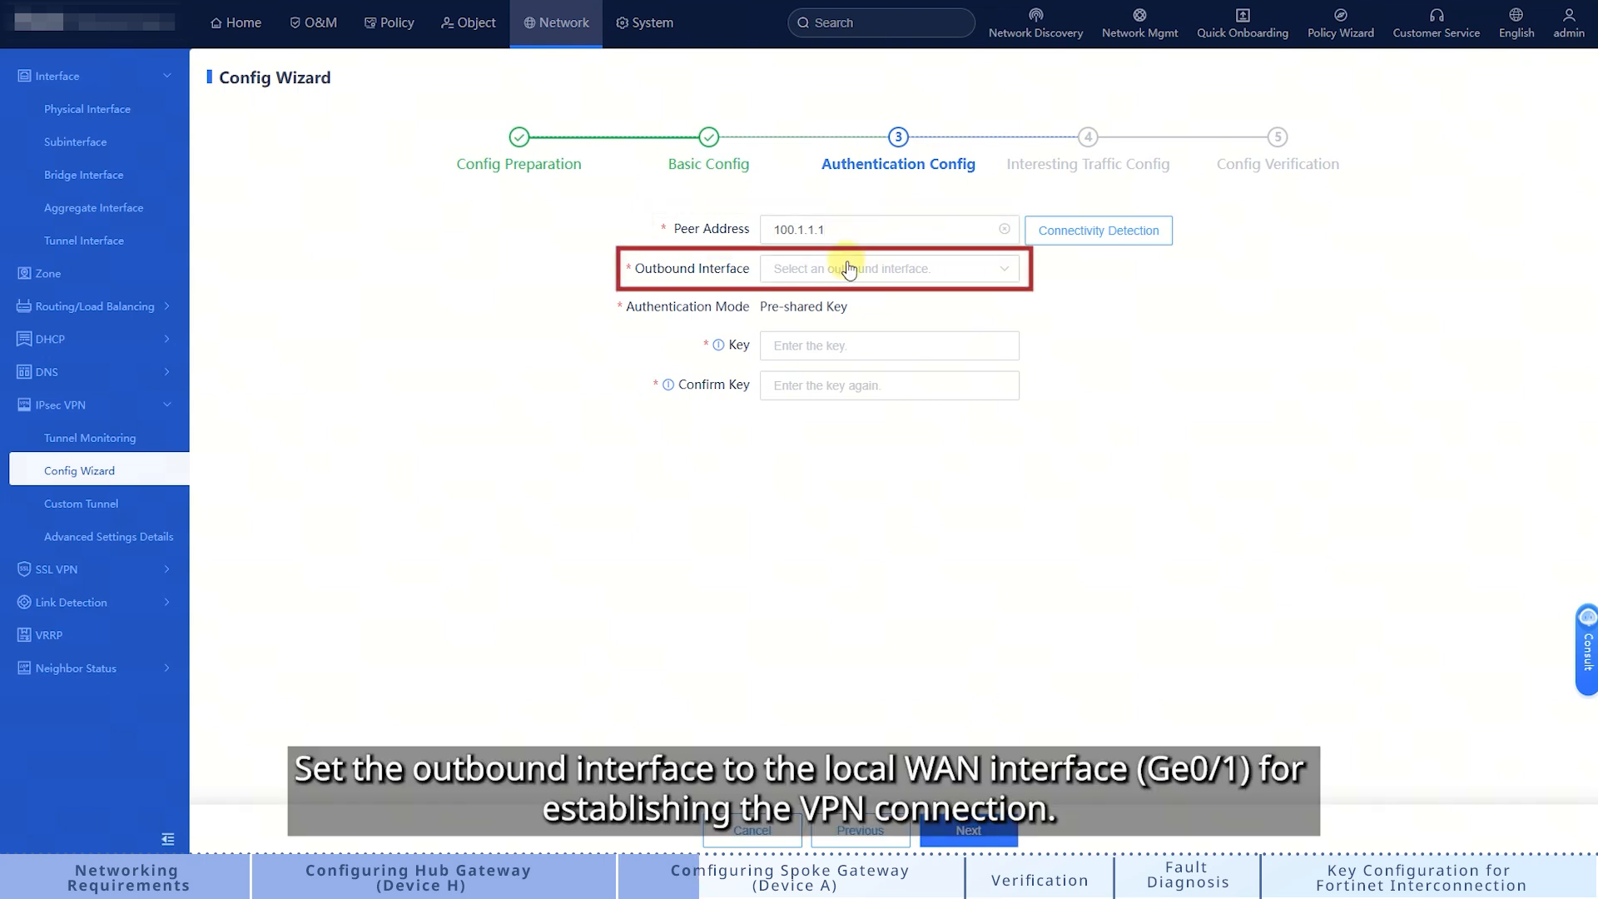
click(848, 270)
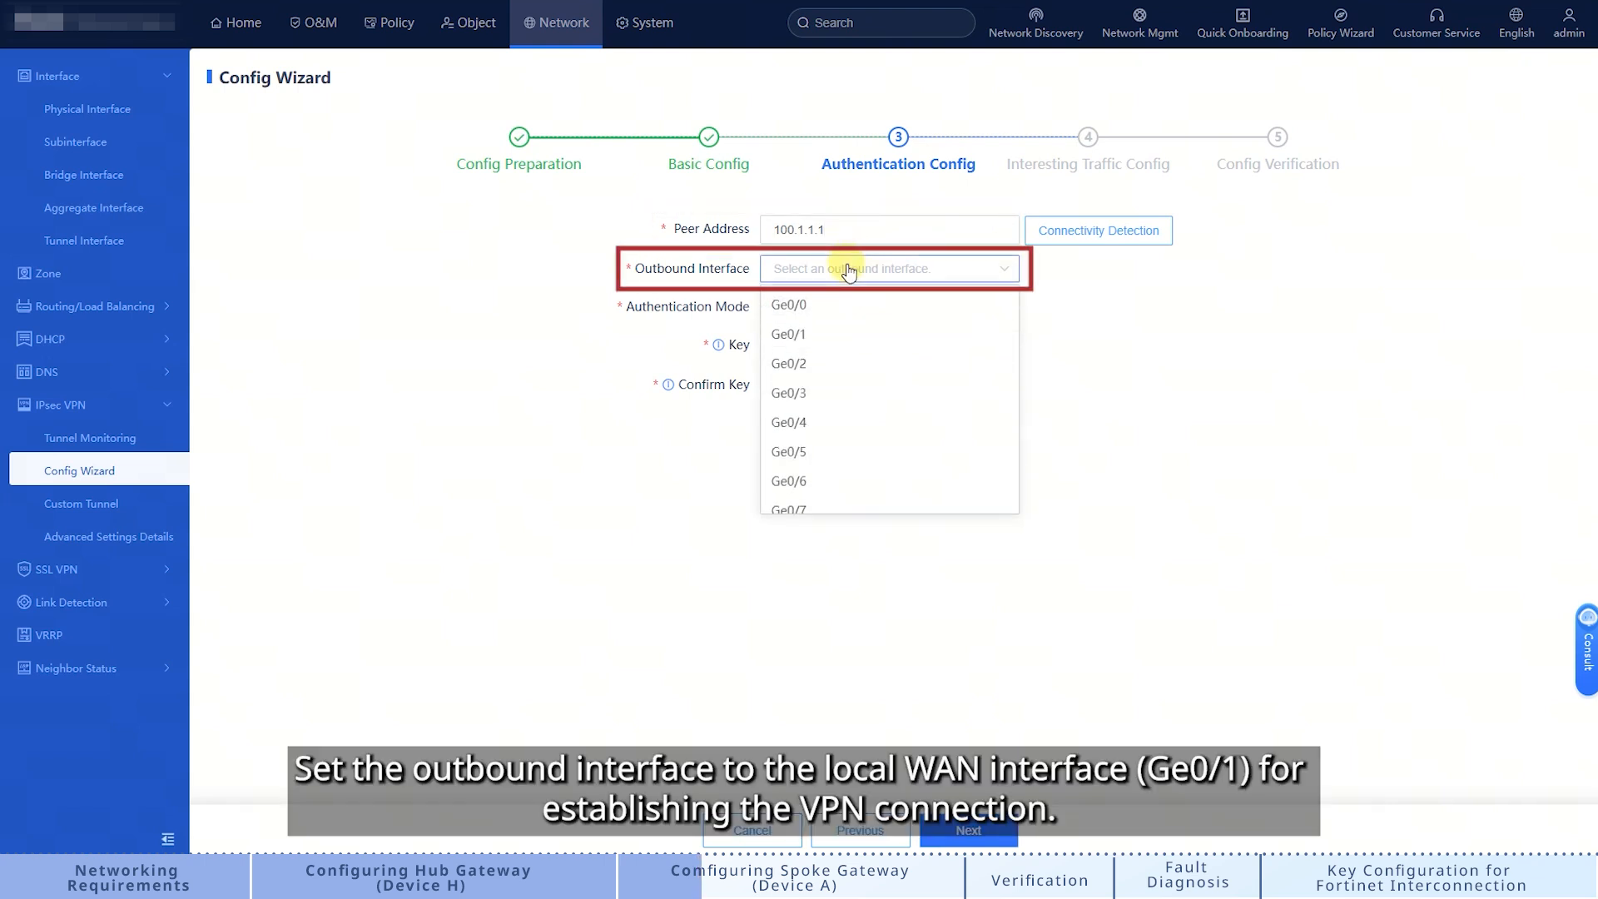
click(827, 331)
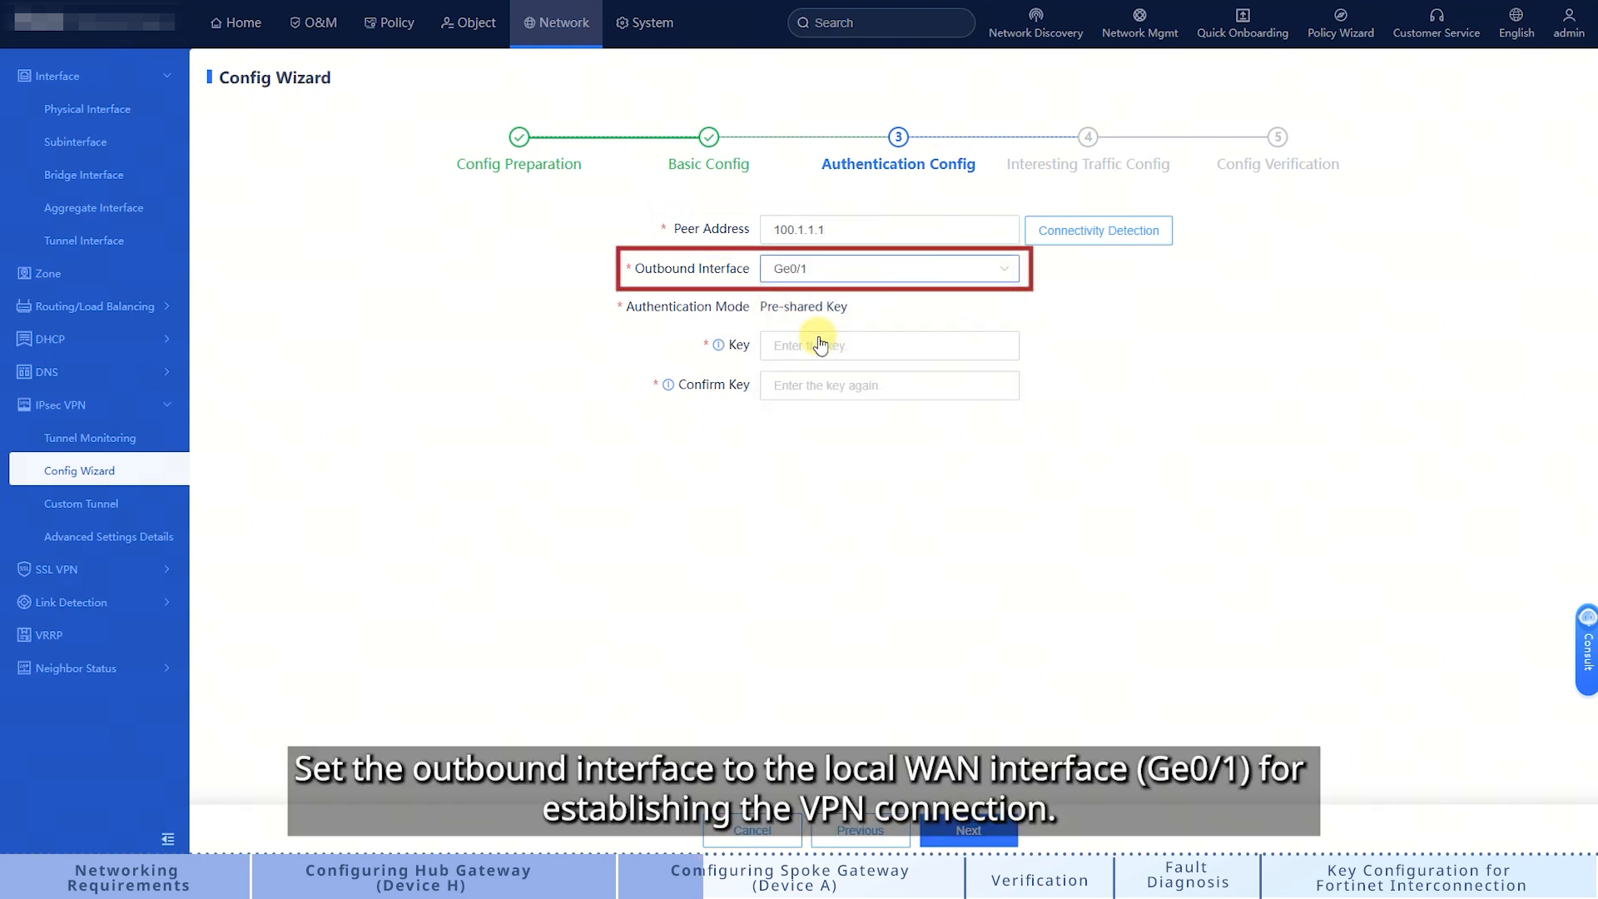
click(799, 344)
text(123123)
click(784, 385)
text(123)
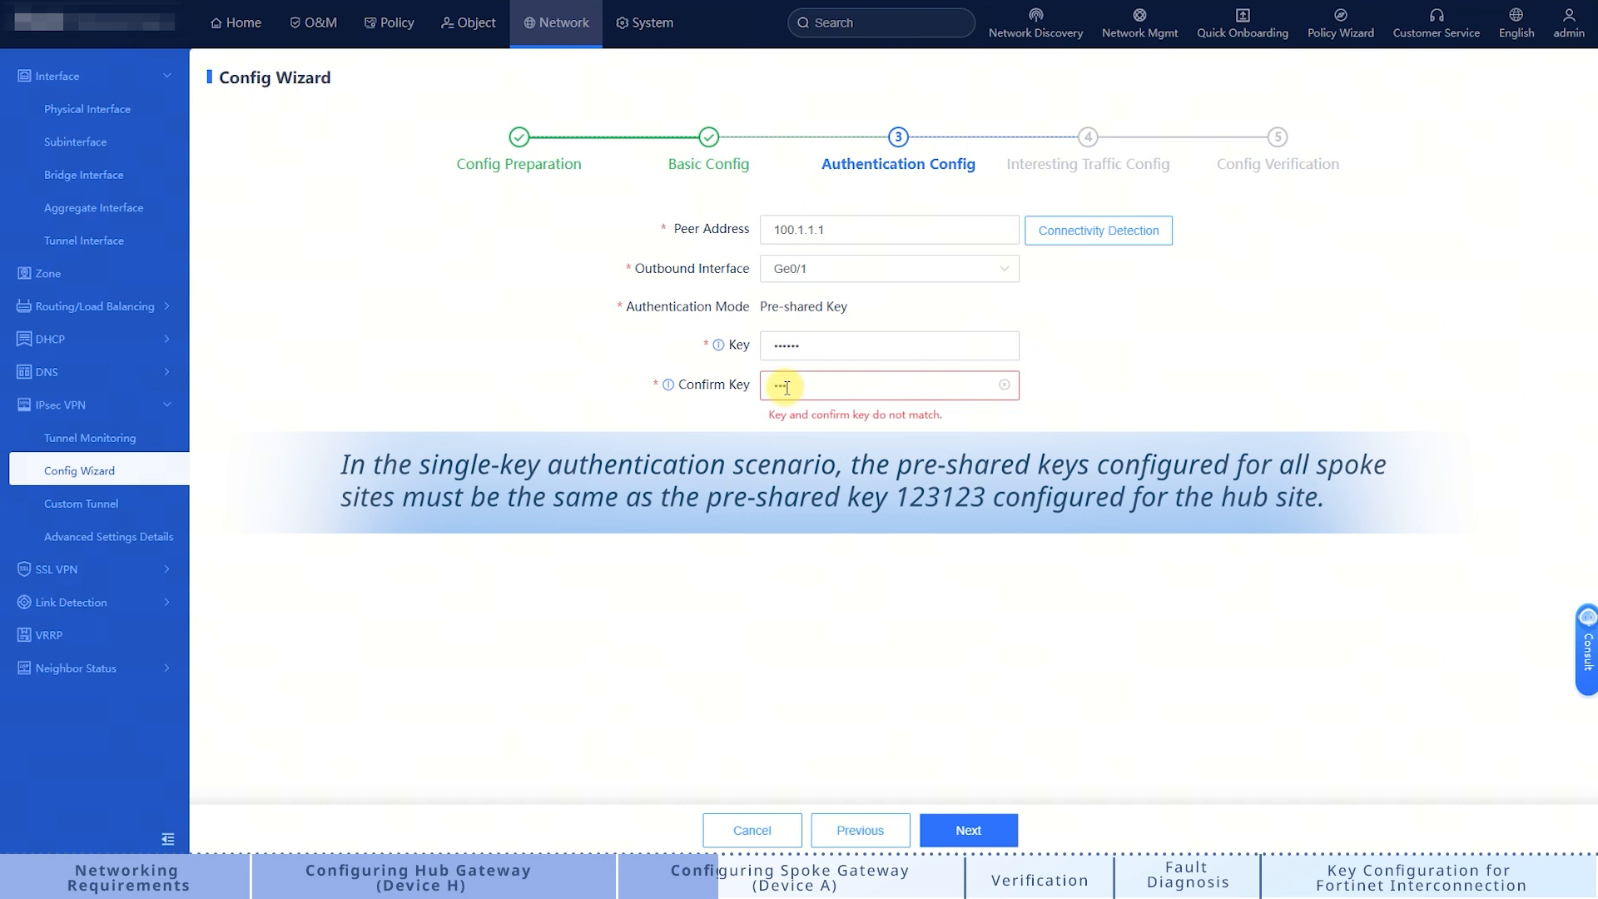
text(123)
click(994, 832)
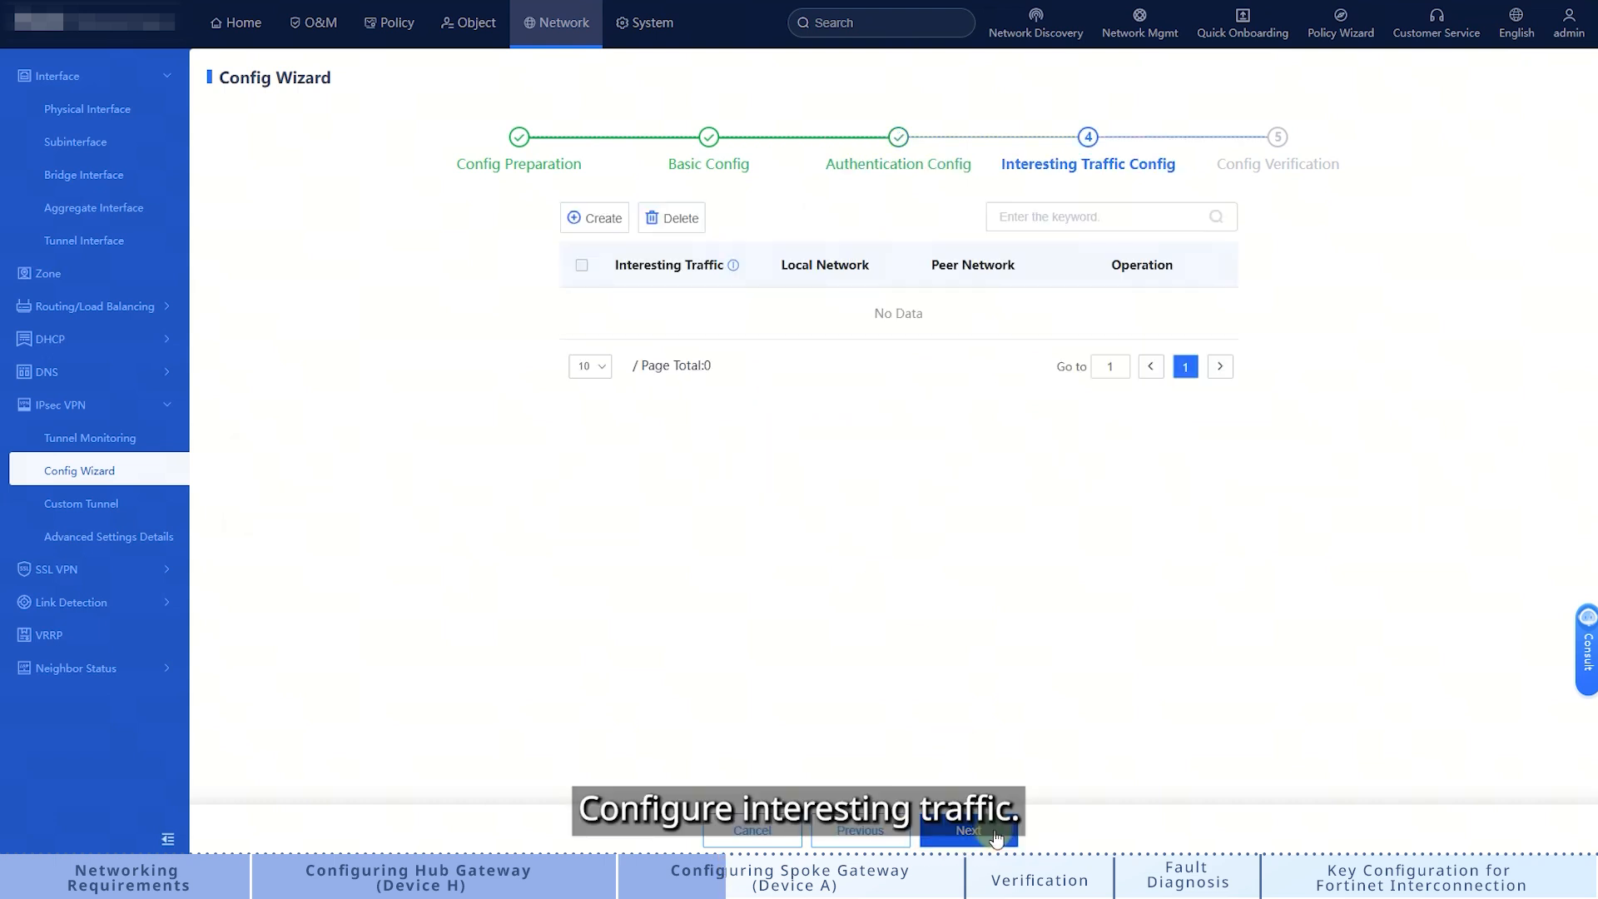
Step: Add a subnet-to-subnet interesting traffic entry from 172.16.1.0/24 to 192.168.1.0/24
click(596, 219)
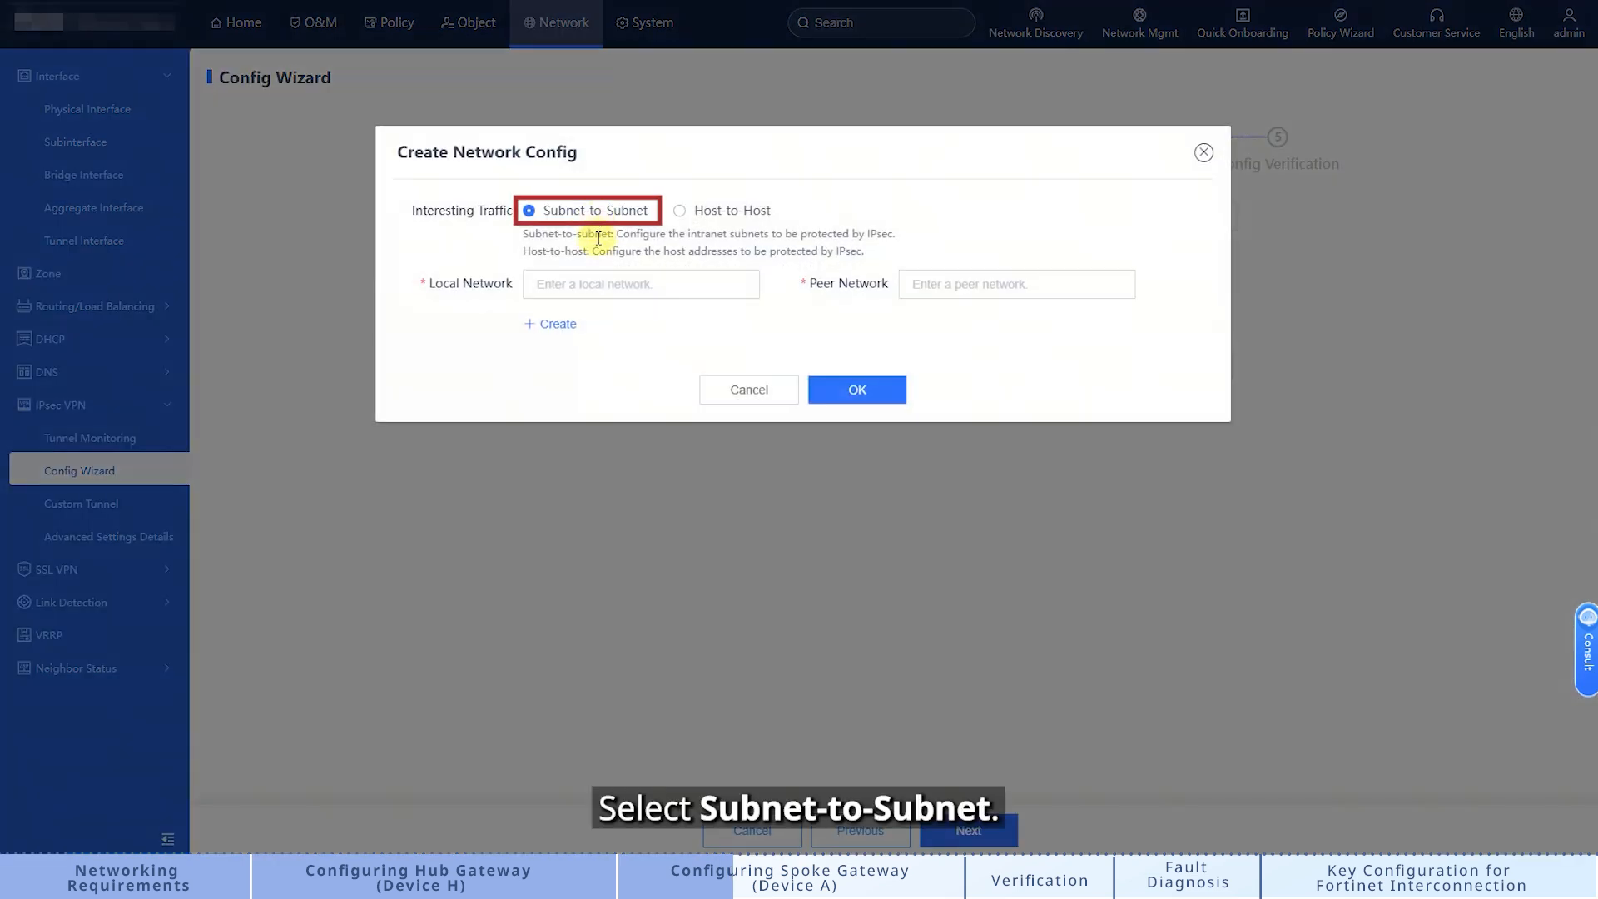
click(555, 285)
text(1)
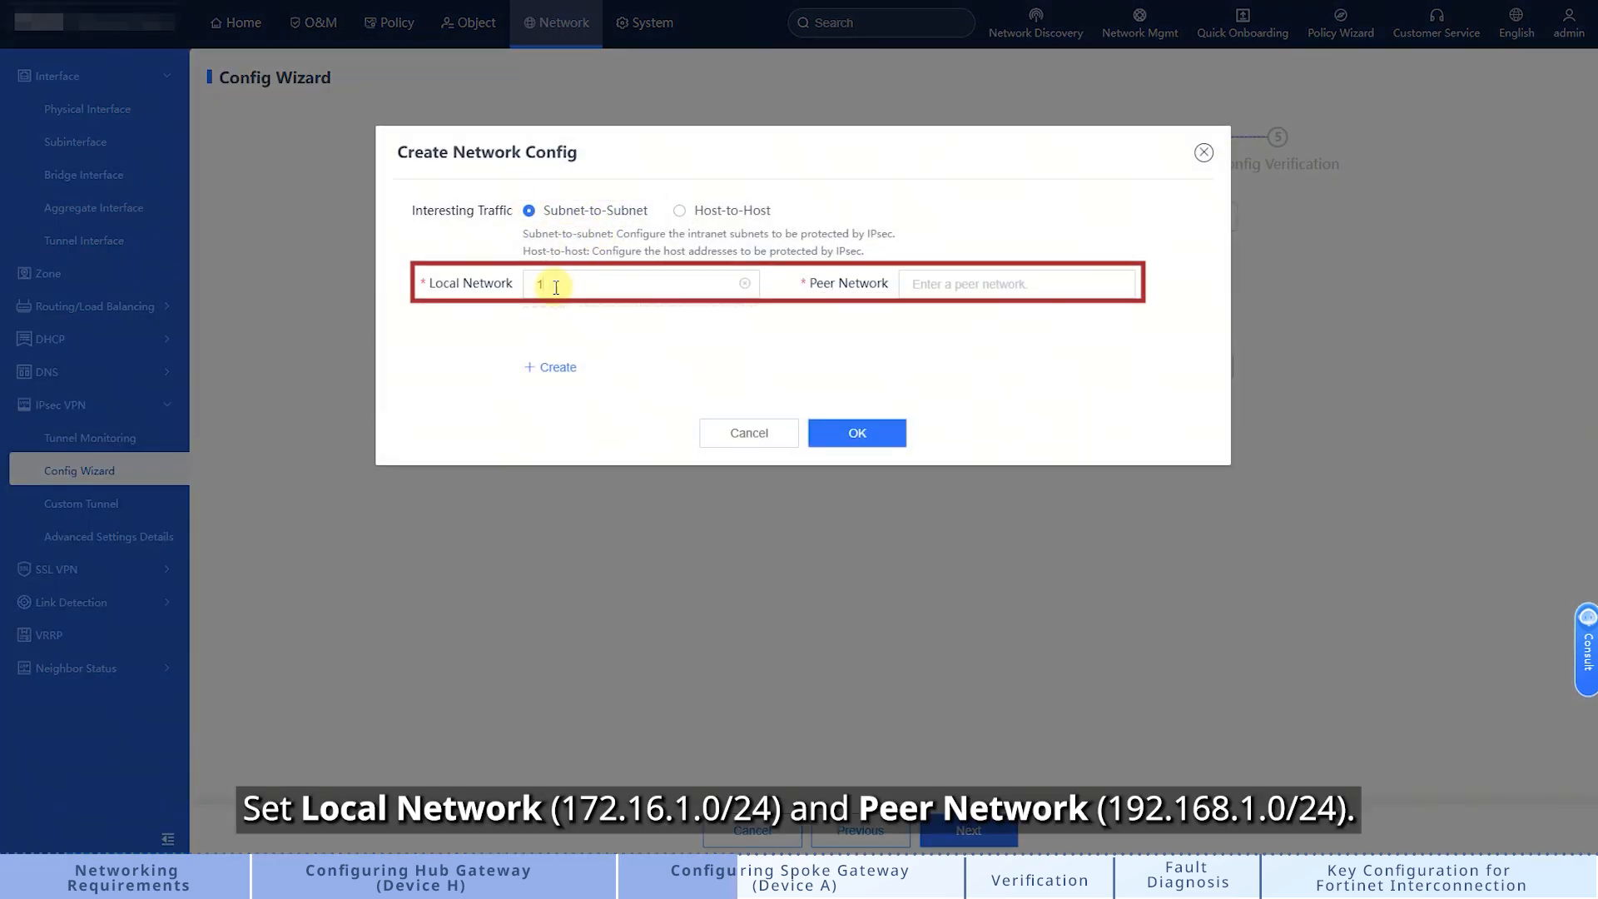
text(72.16.1.0/24)
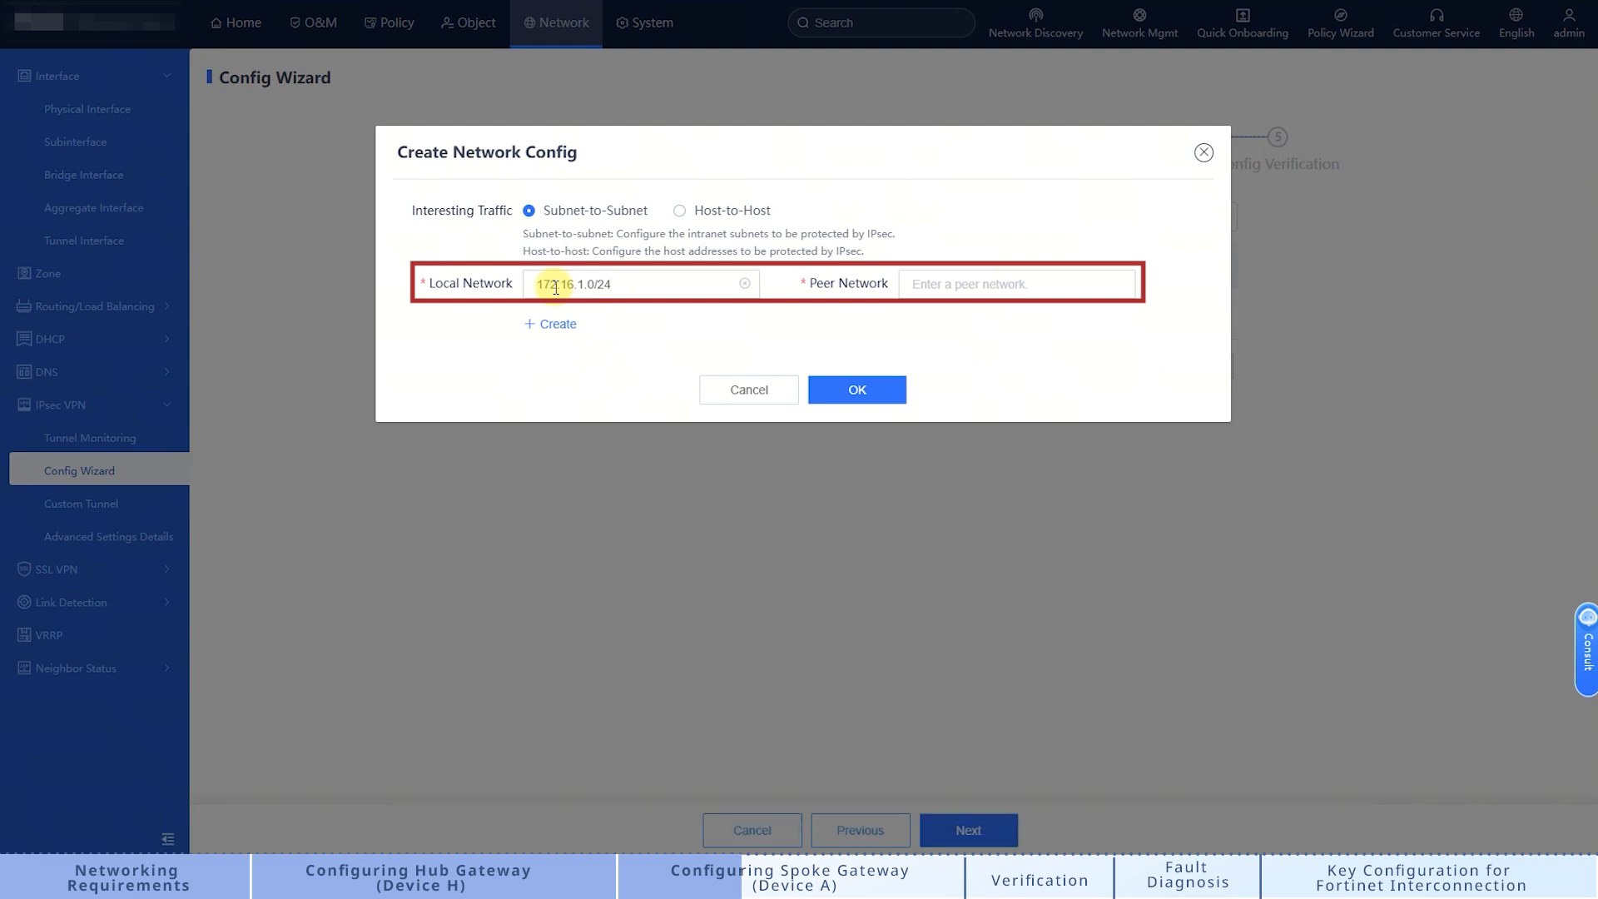
click(936, 284)
text(192.168.1.0/24)
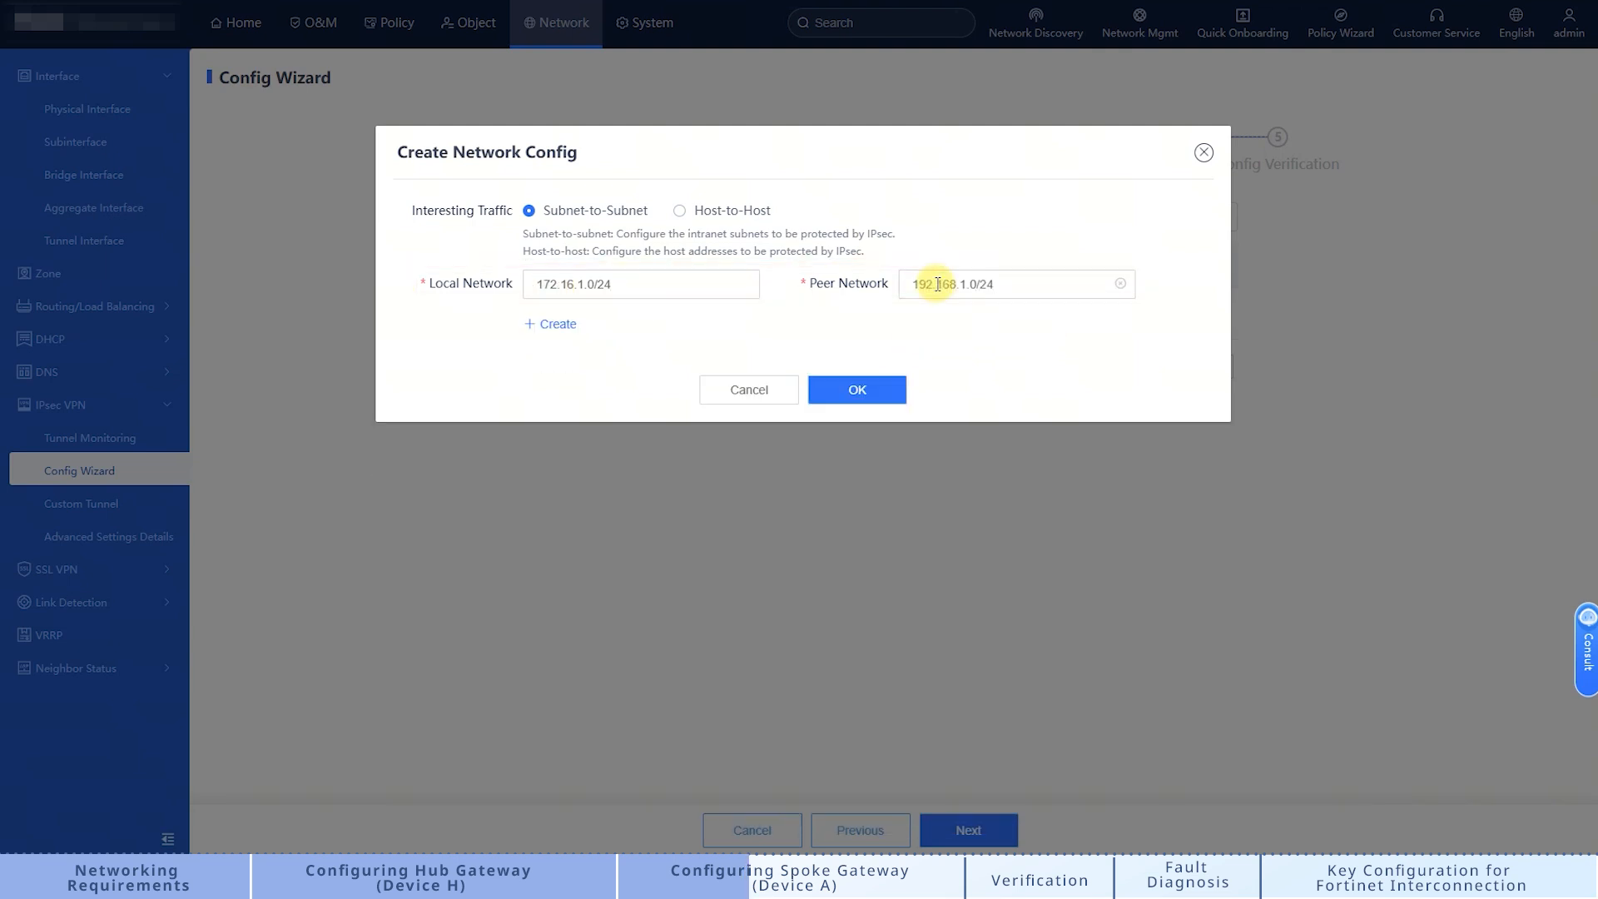
click(897, 391)
click(973, 830)
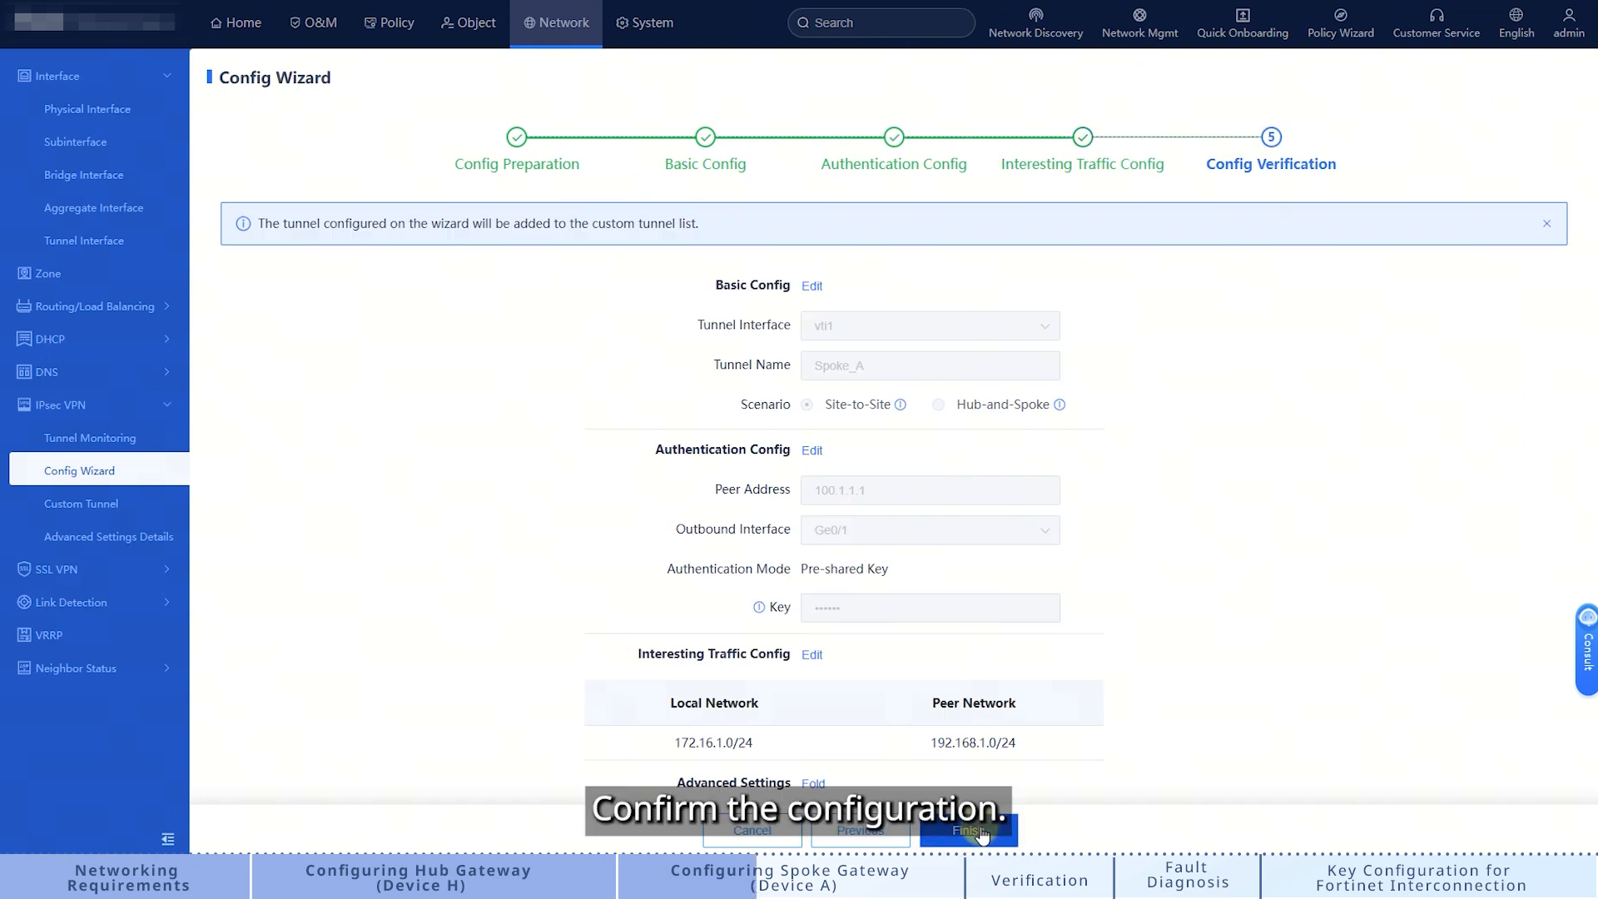
Step: Review the Spoke_A configuration summary, finish the wizard and acknowledge the auto-created security policies notice
click(980, 831)
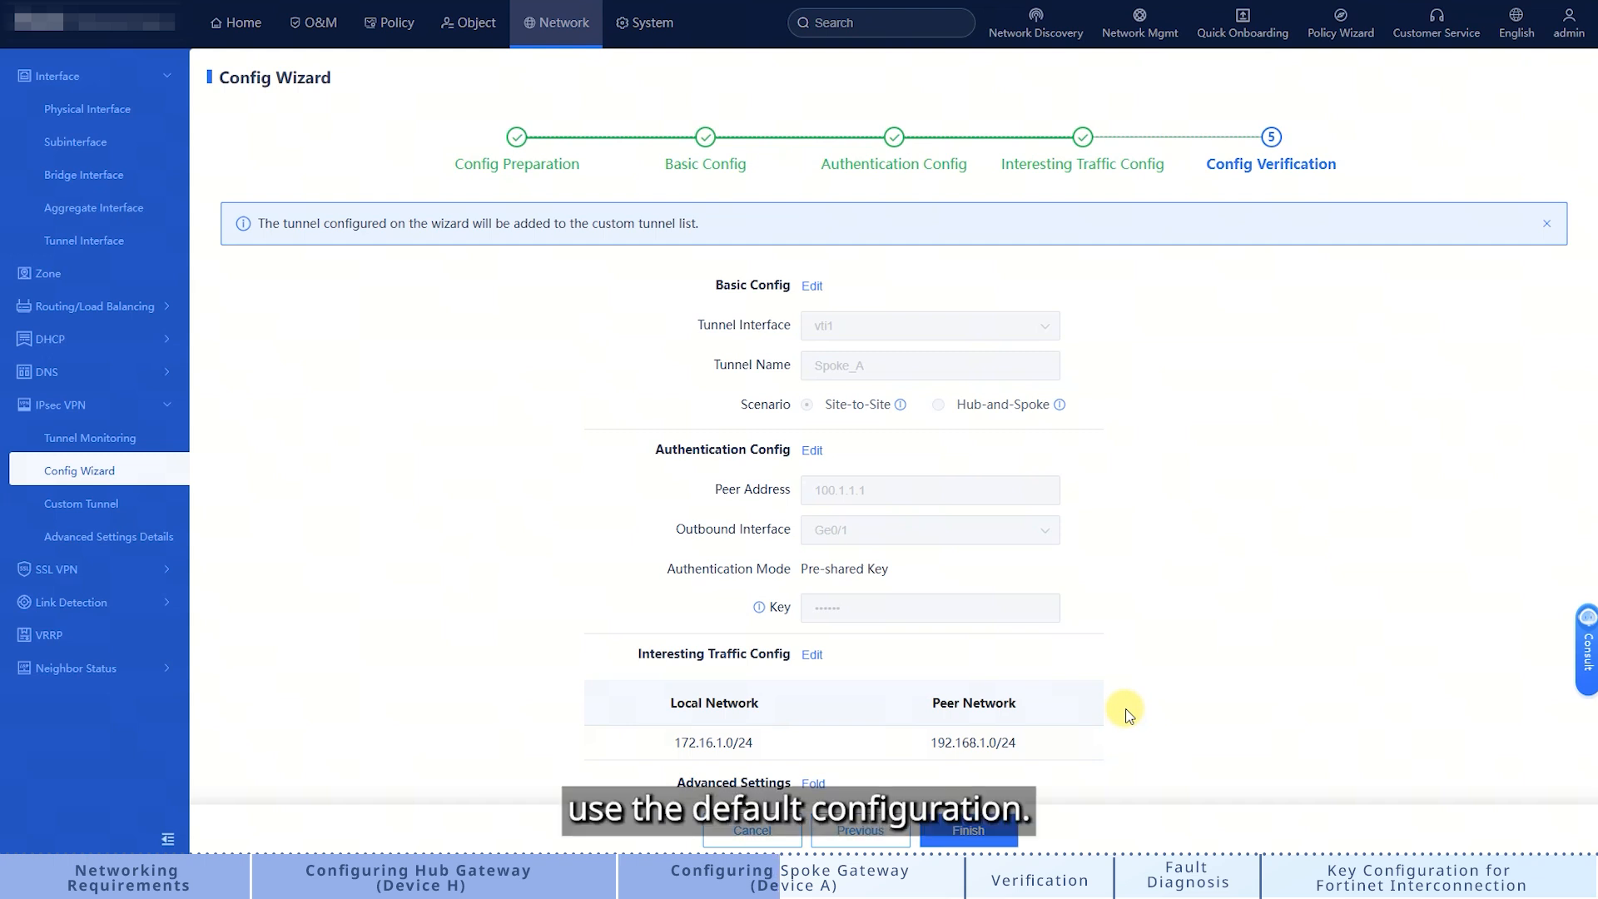
scroll(1125, 708, down, 2)
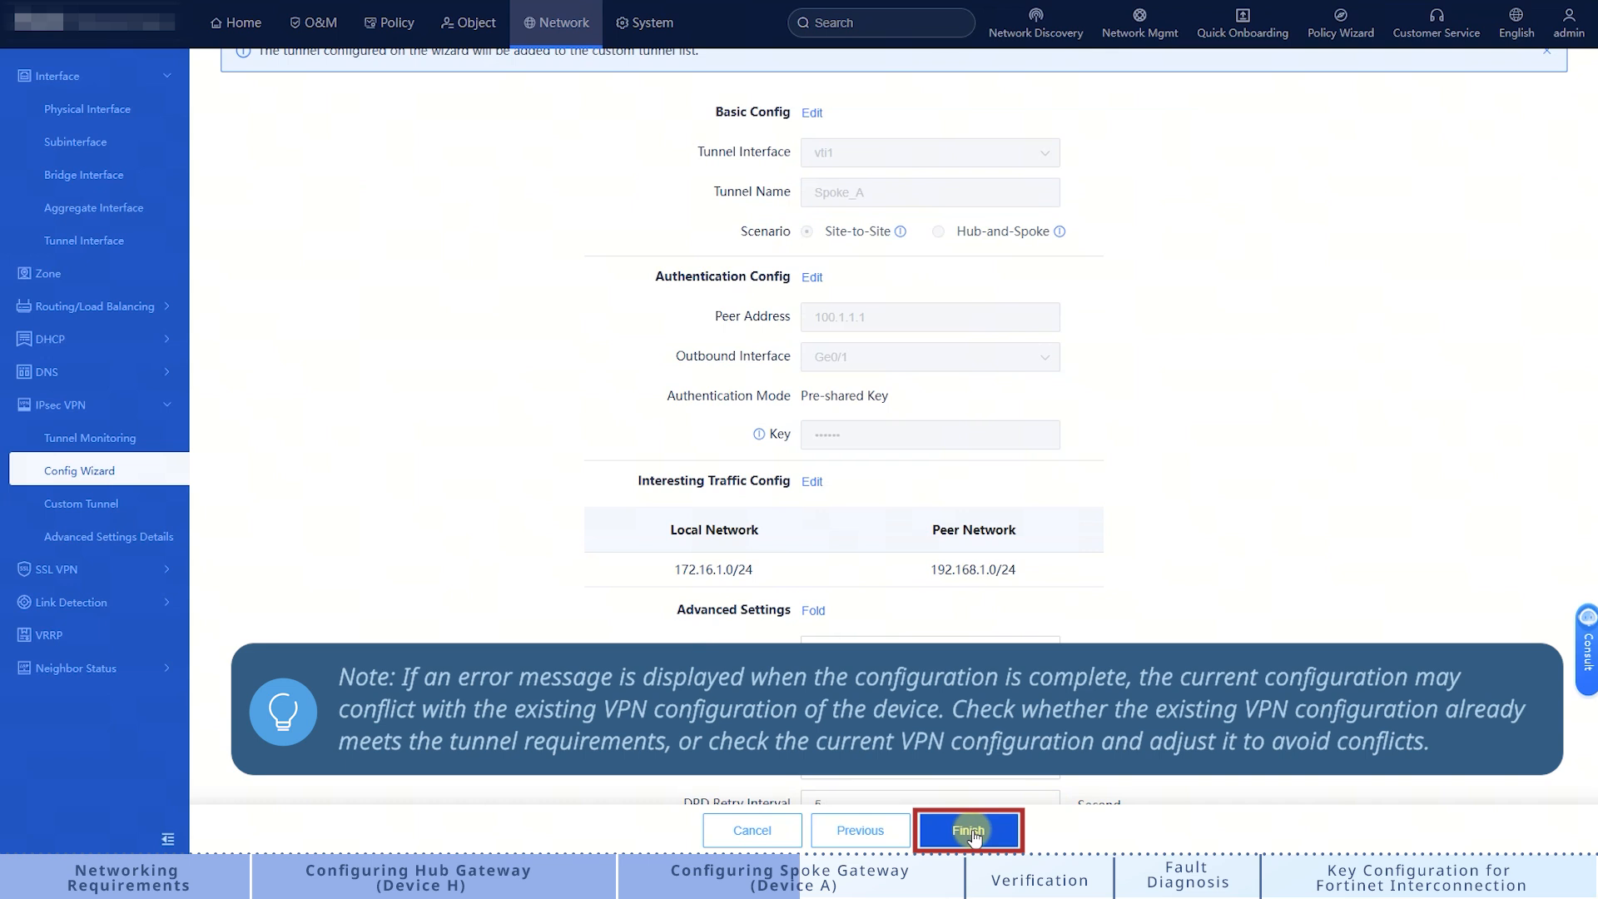
click(970, 830)
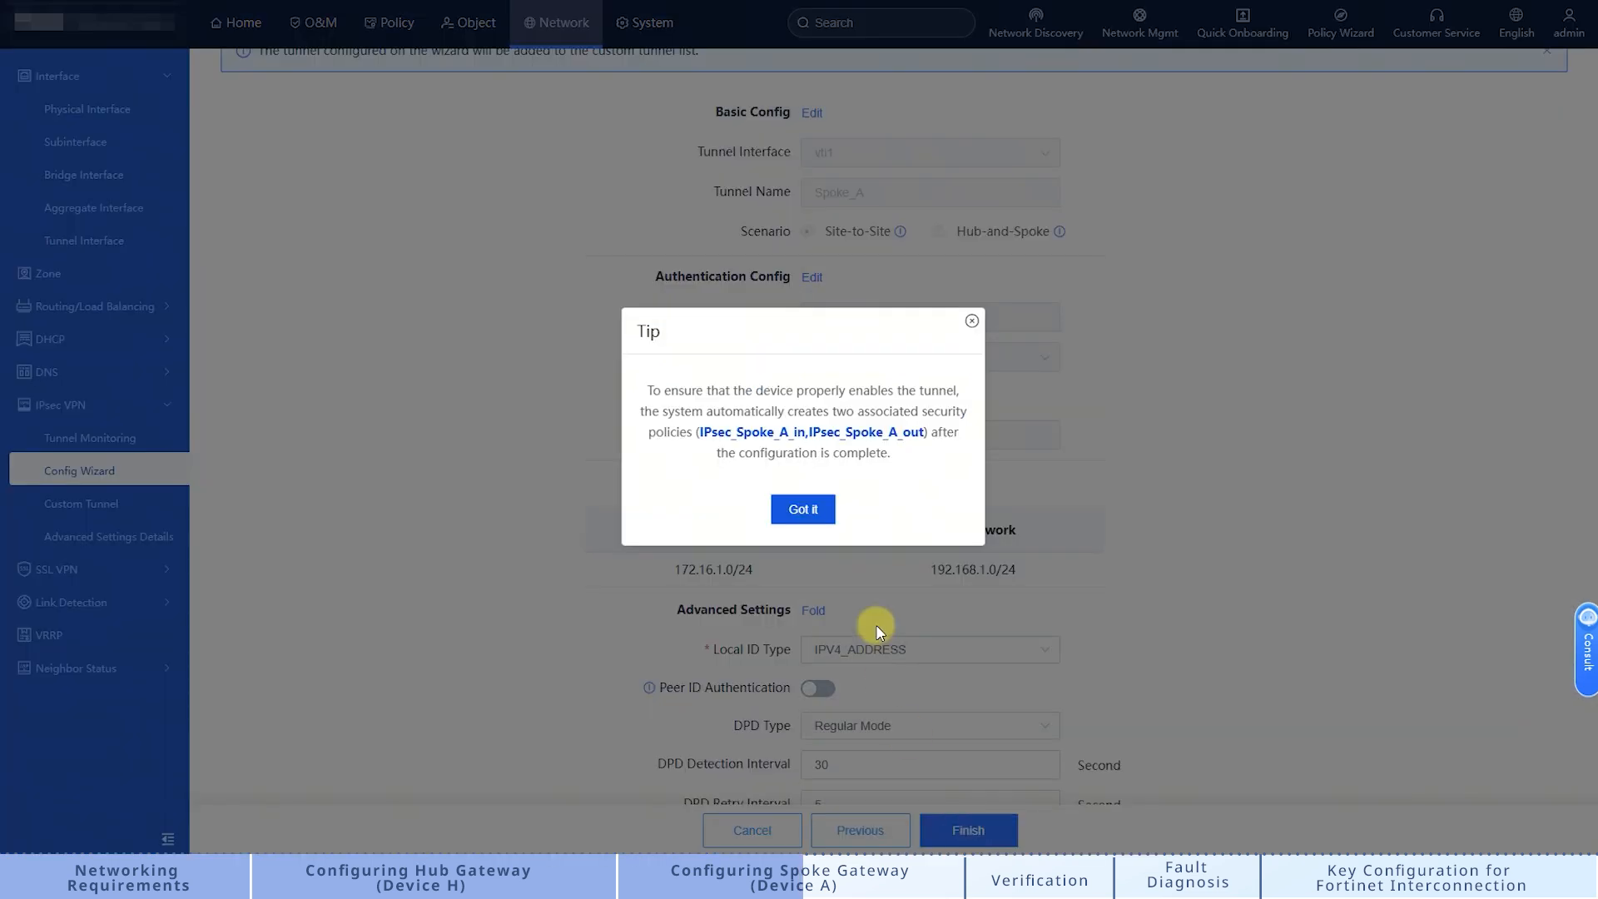
click(801, 506)
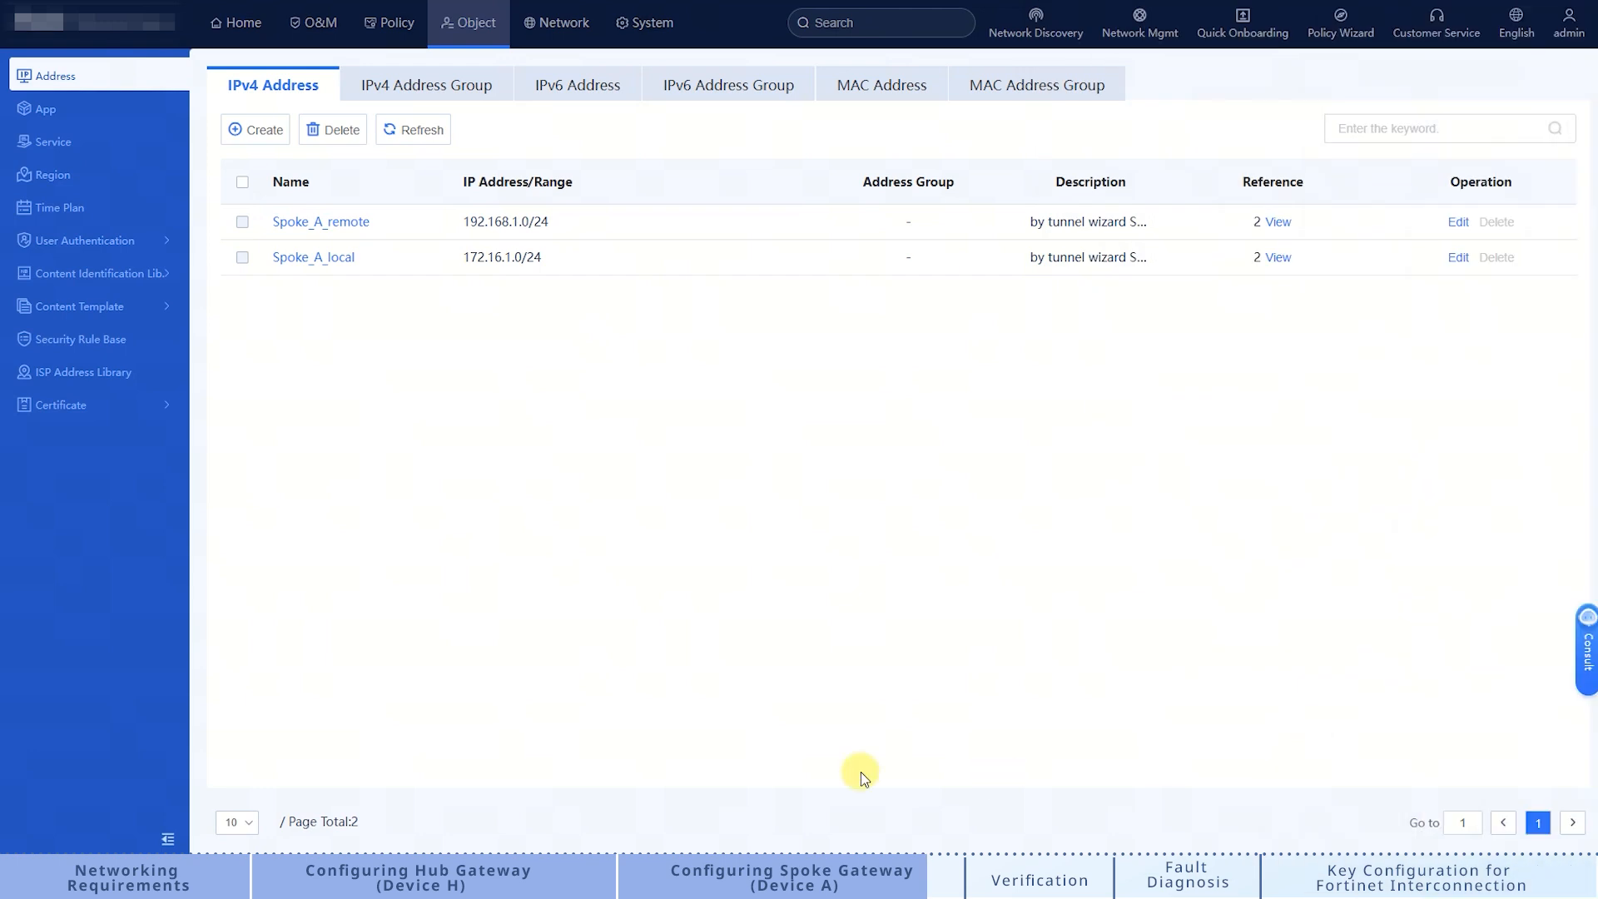
Step: Add 172.16.2.0/24 to the Spoke_A_local address object and save it
click(326, 257)
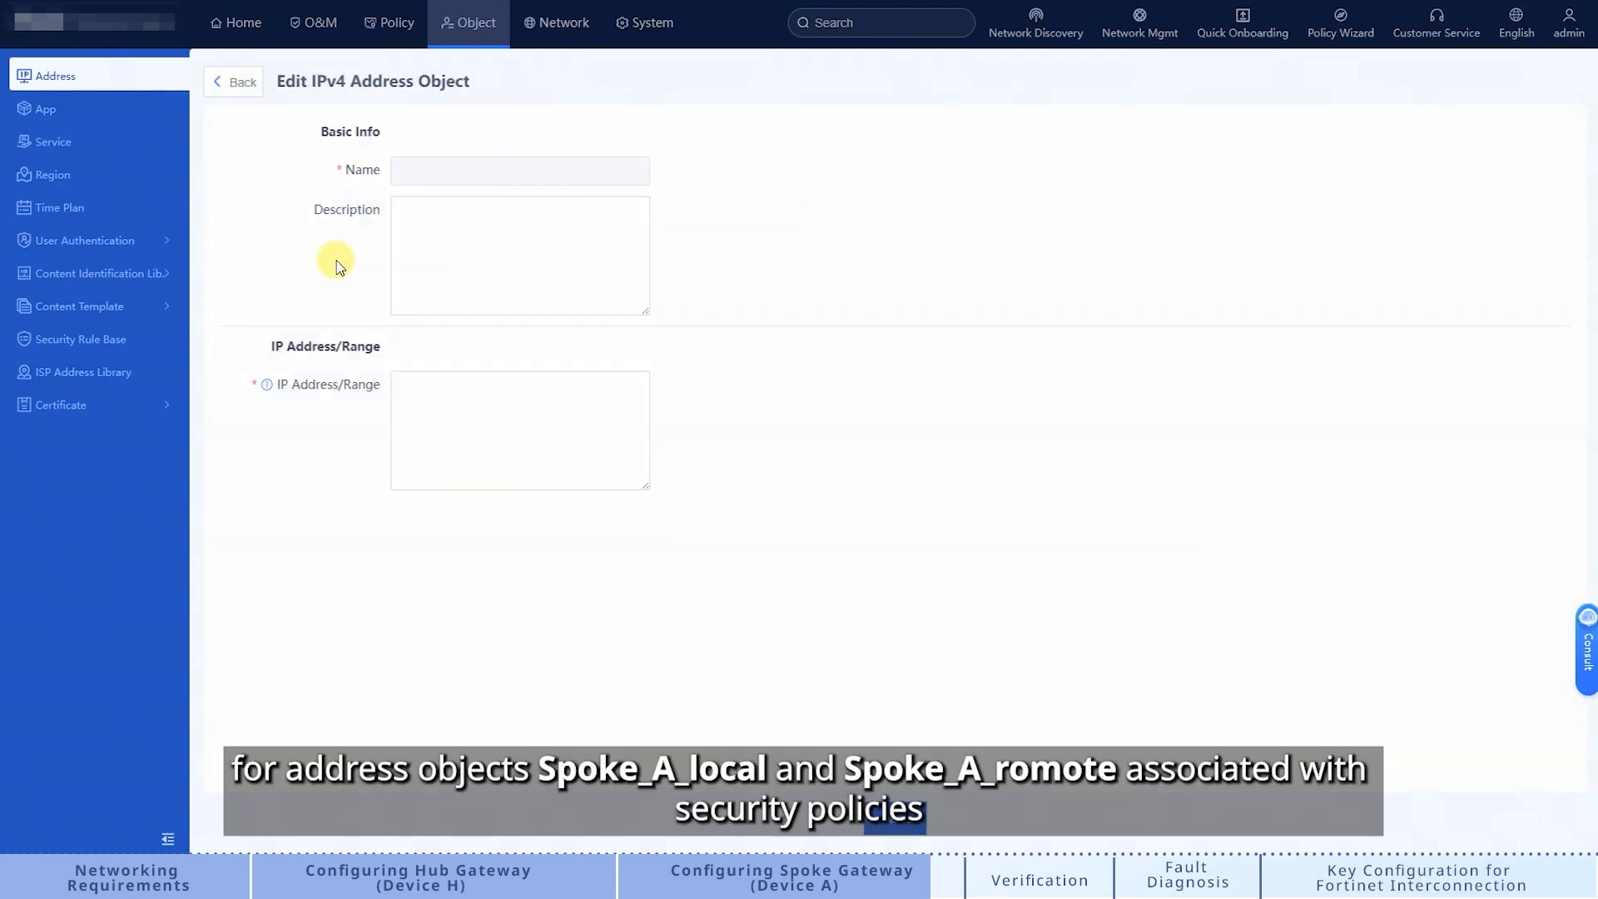
click(506, 385)
key(Return)
text(172.16.2.0/24)
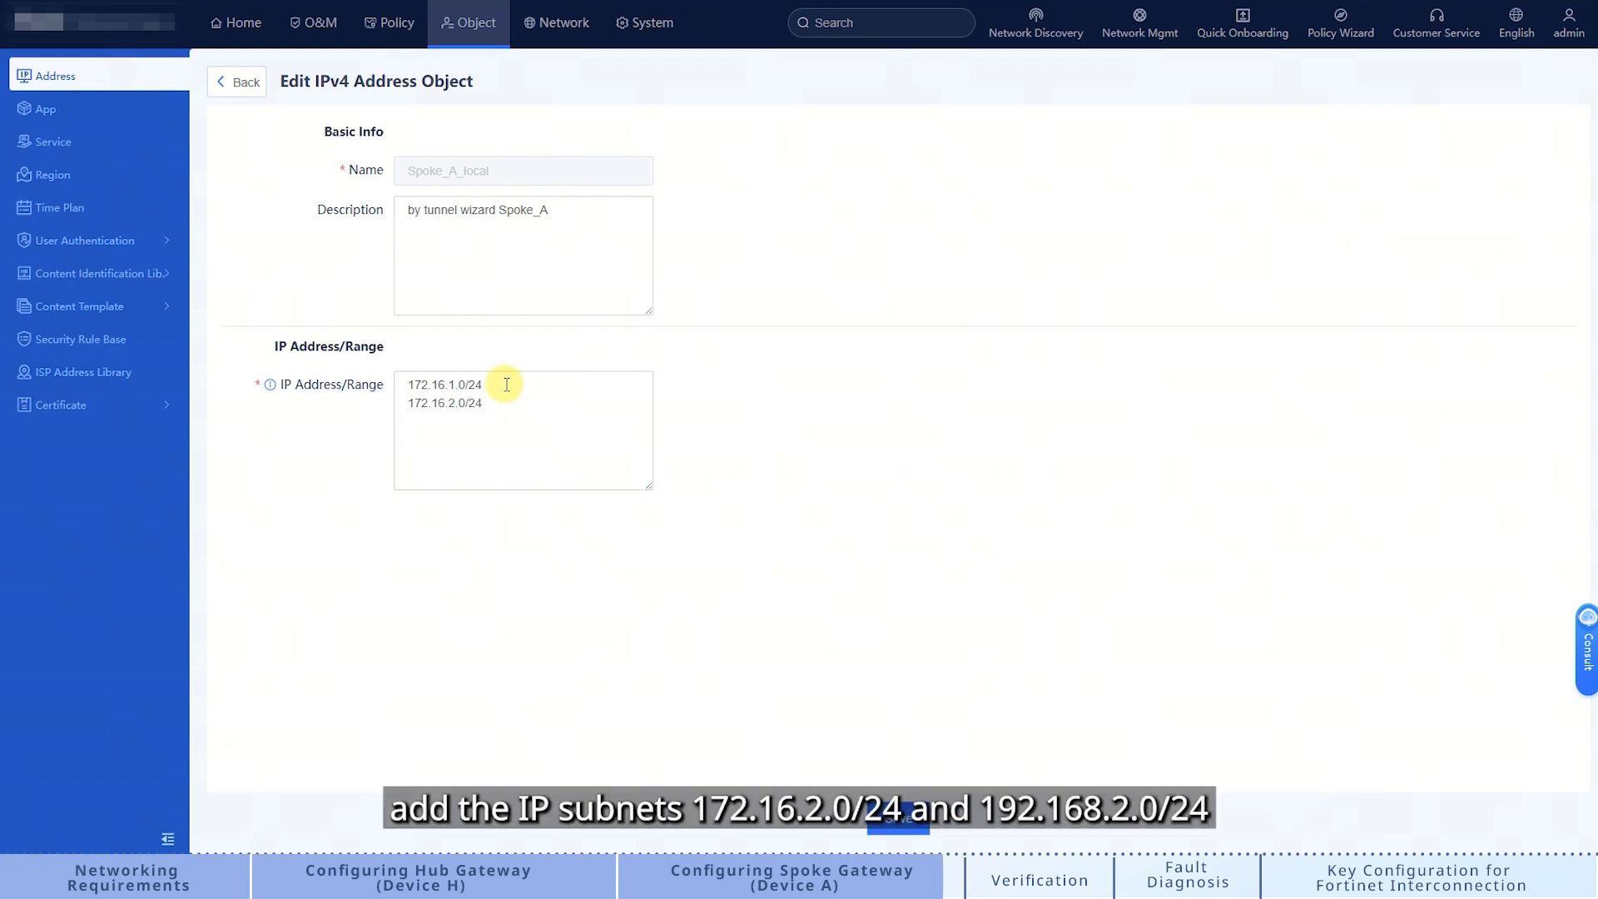
click(890, 822)
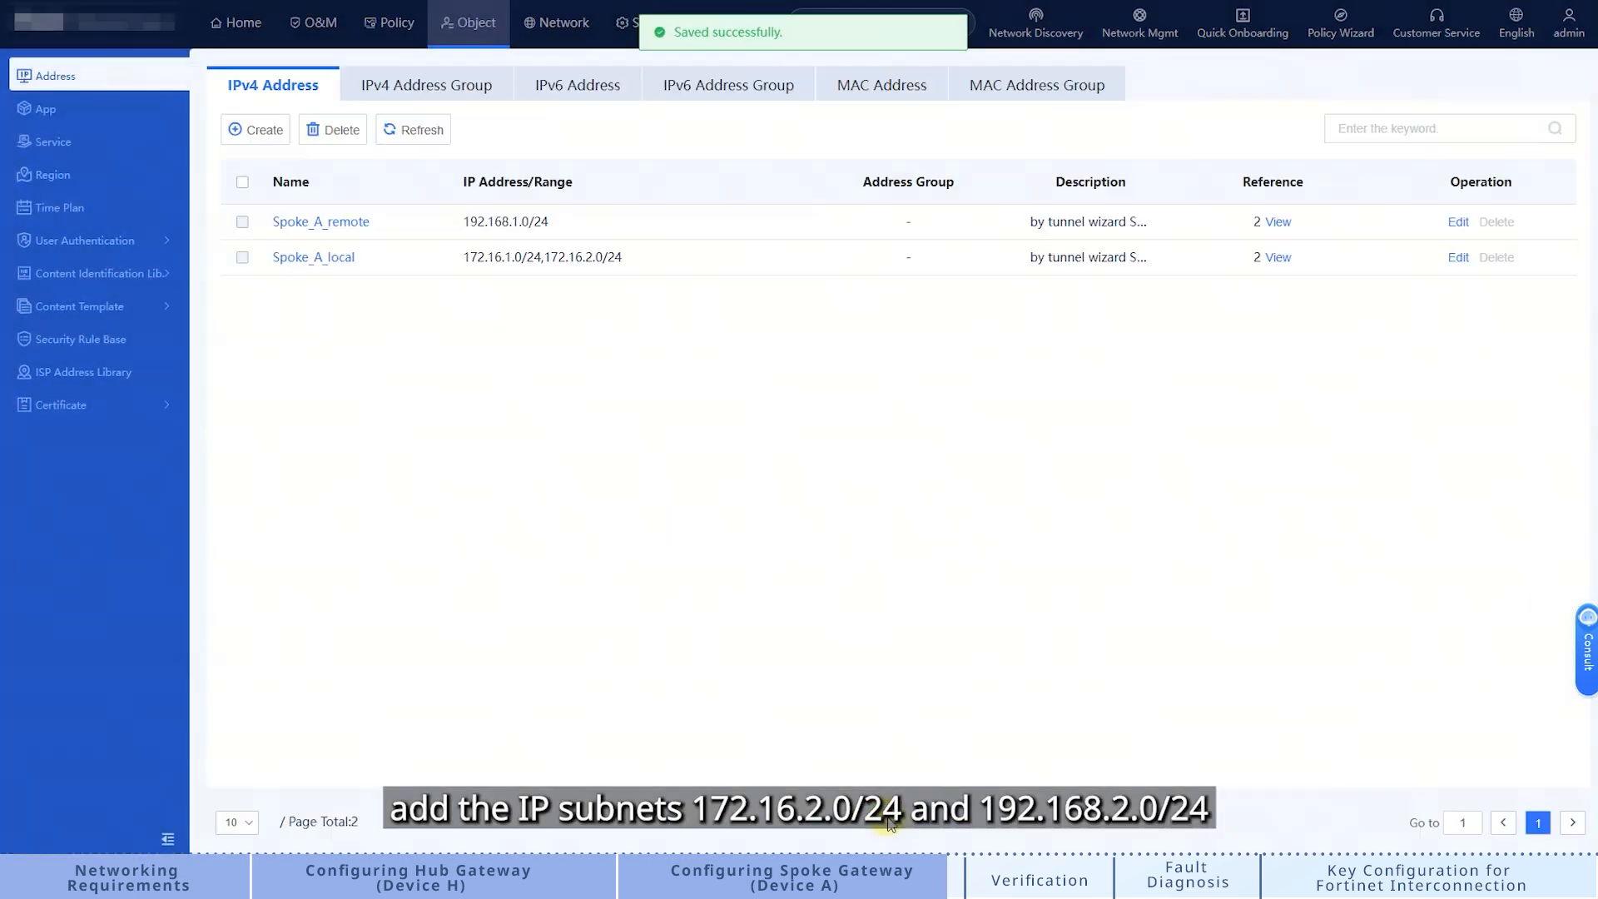
Step: Add 192.168.2.0/24 to the Spoke_A_remote address object and save it
click(316, 222)
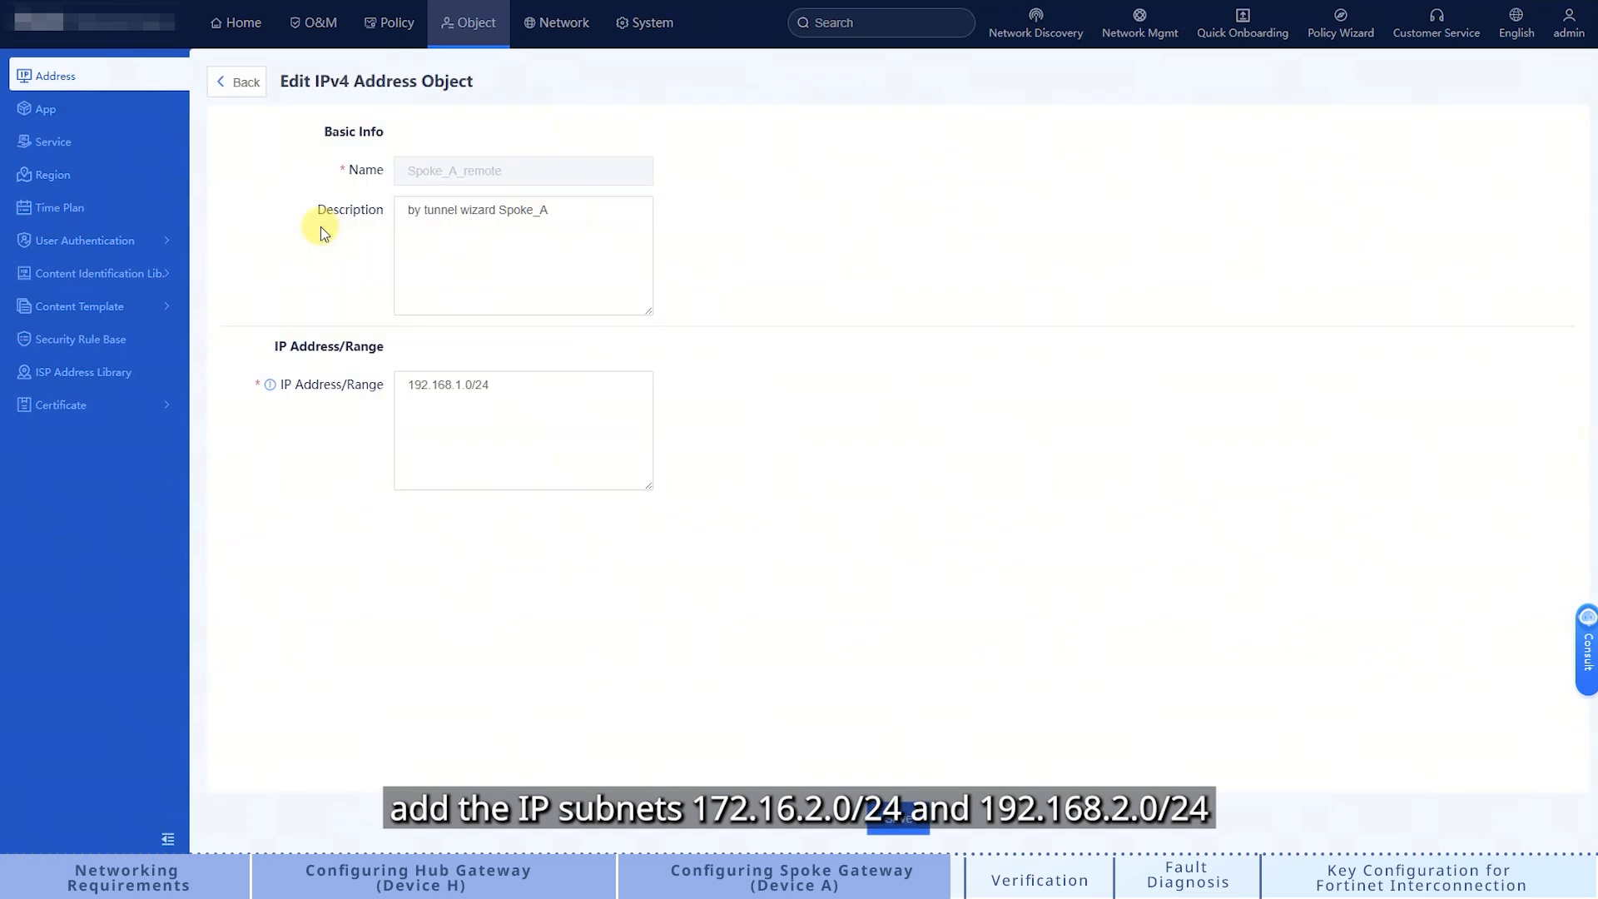
click(511, 385)
key(Return)
text(192.168.2.0/24)
click(903, 824)
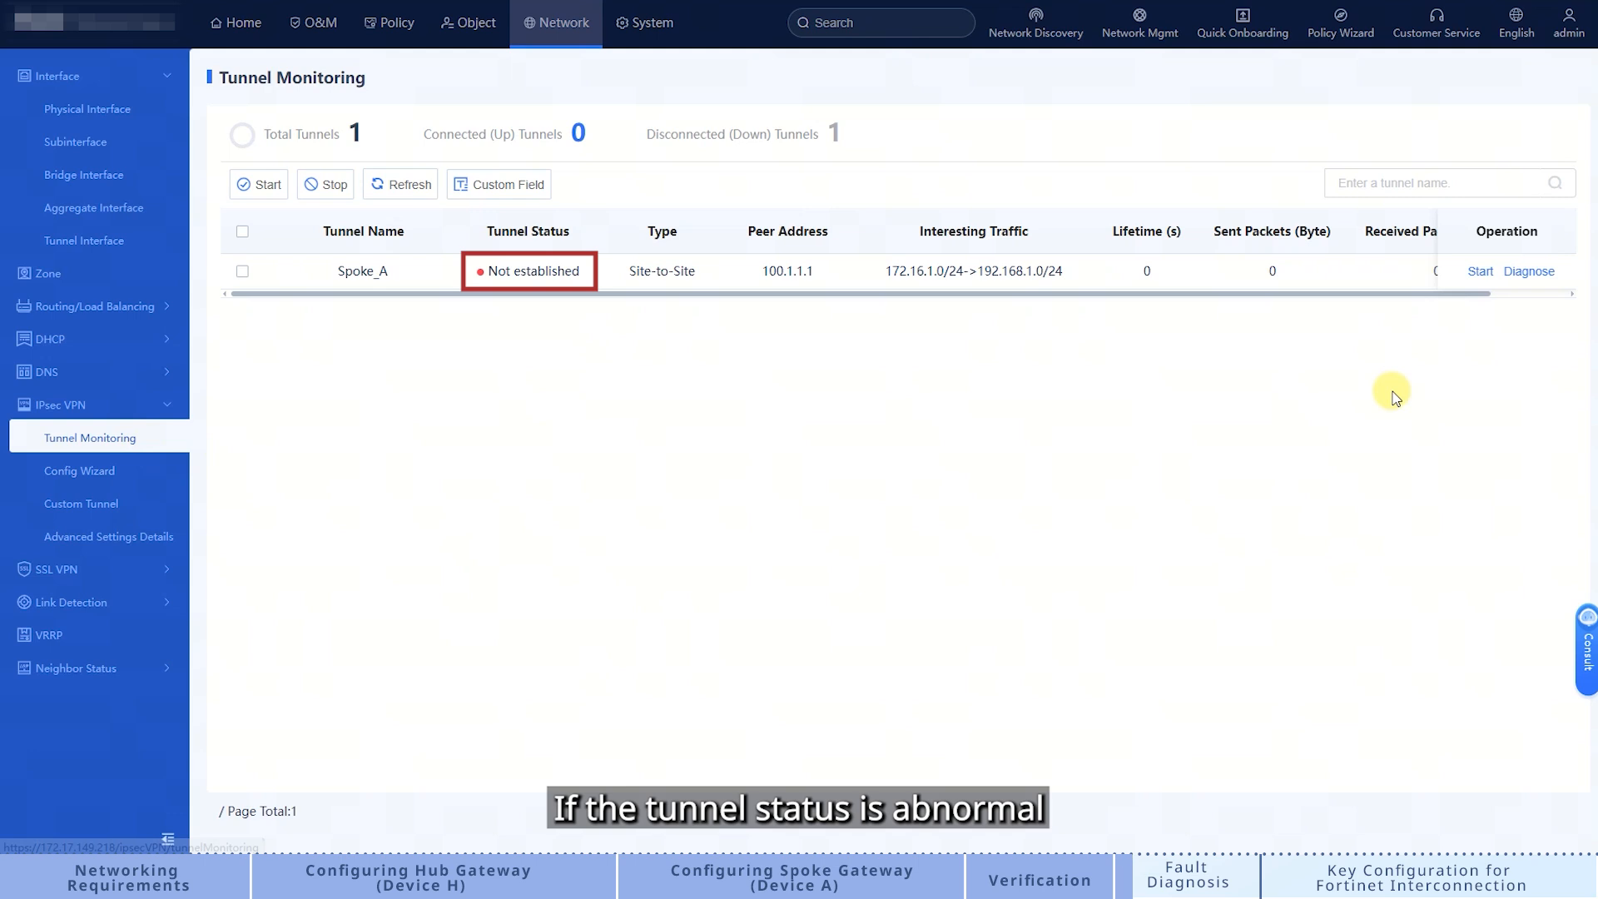
Step: Run a tunnel negotiation diagnosis on the not-established Spoke_A tunnel
click(1528, 272)
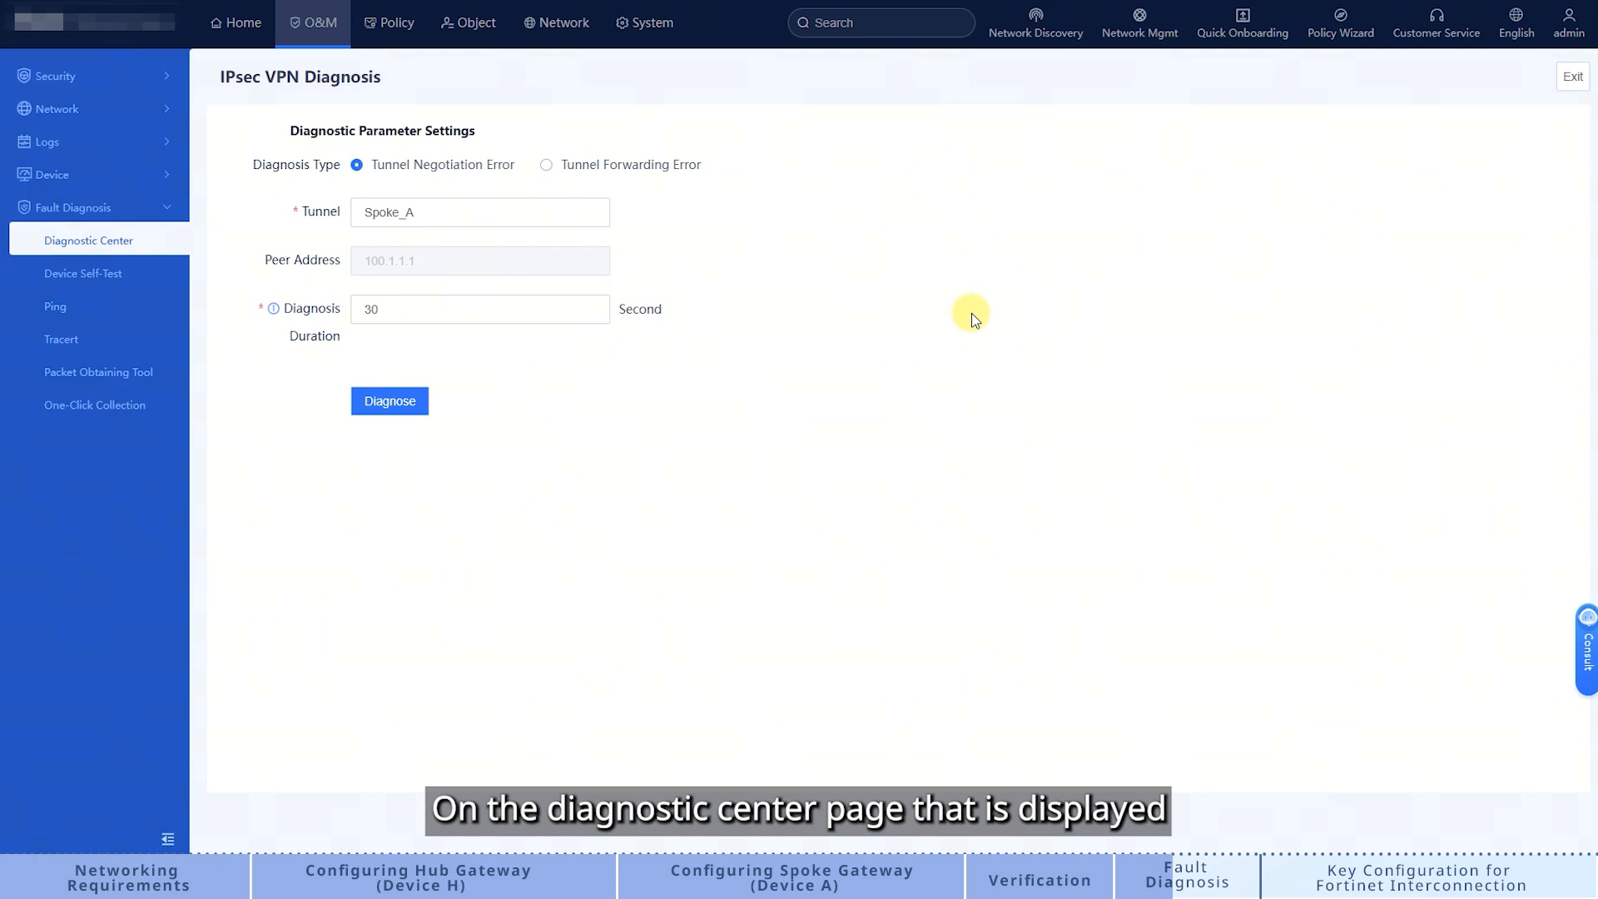
click(414, 411)
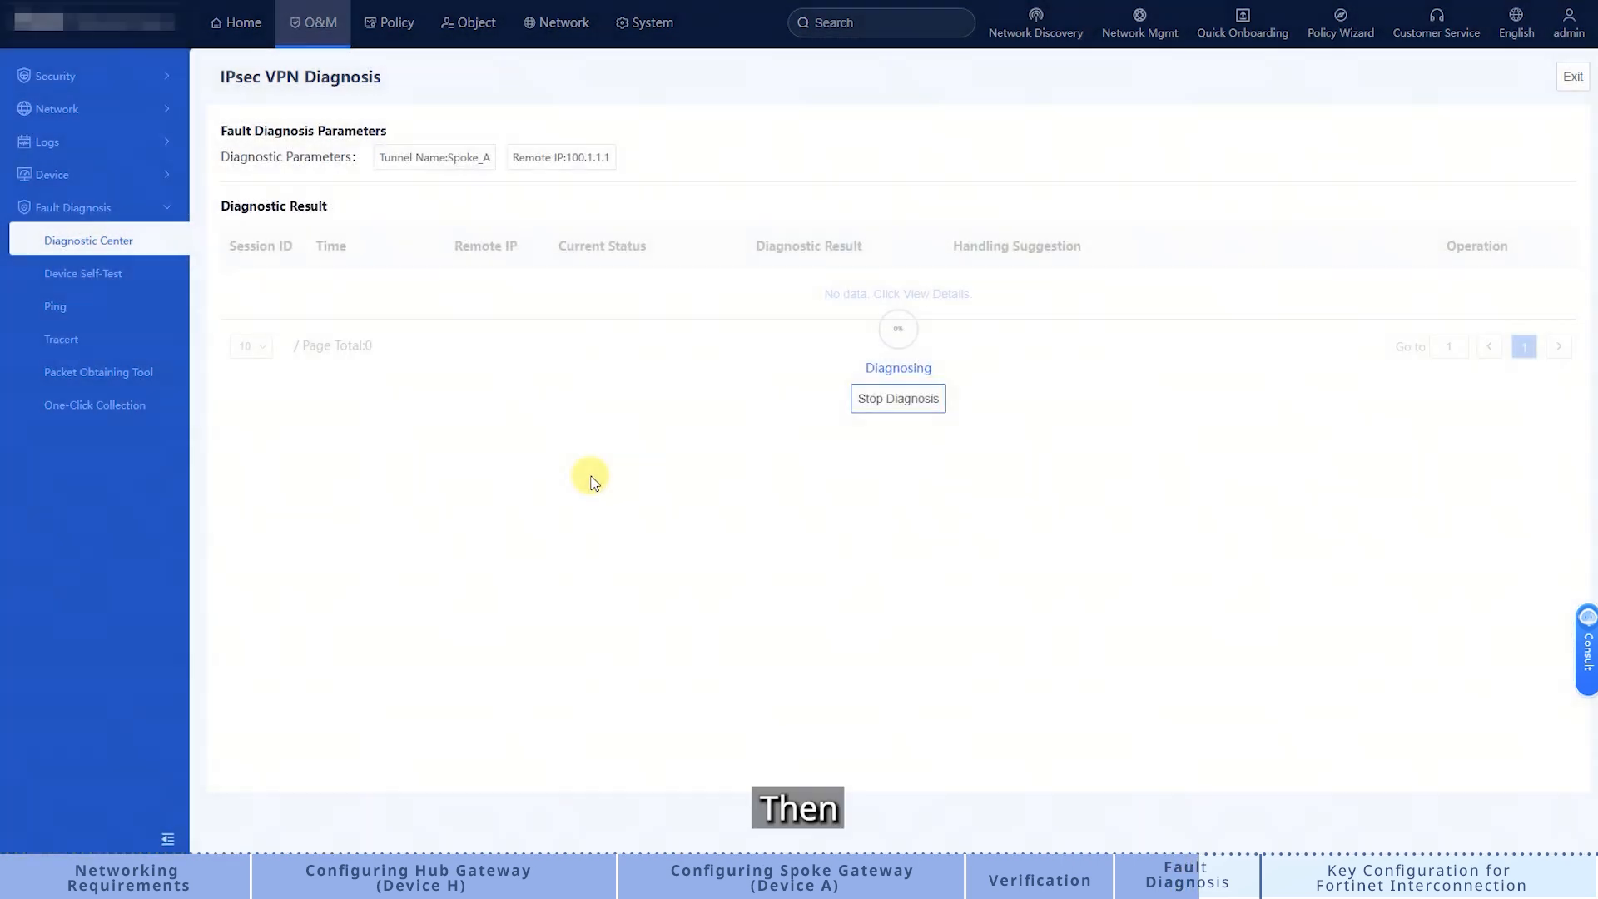